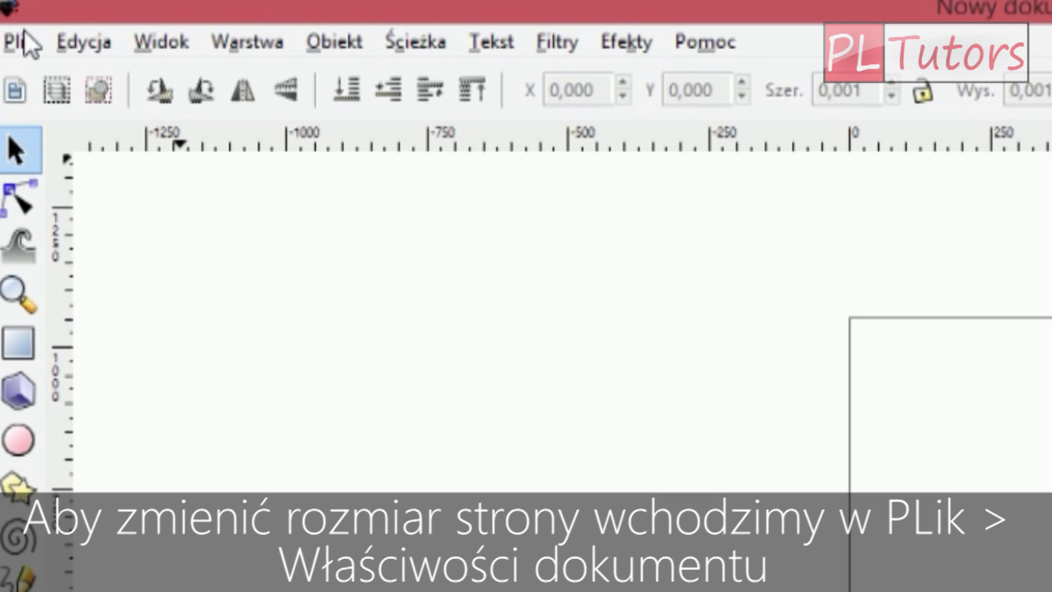
- In Document Properties, set the page width to 600 px and height to 600 px
click(17, 25)
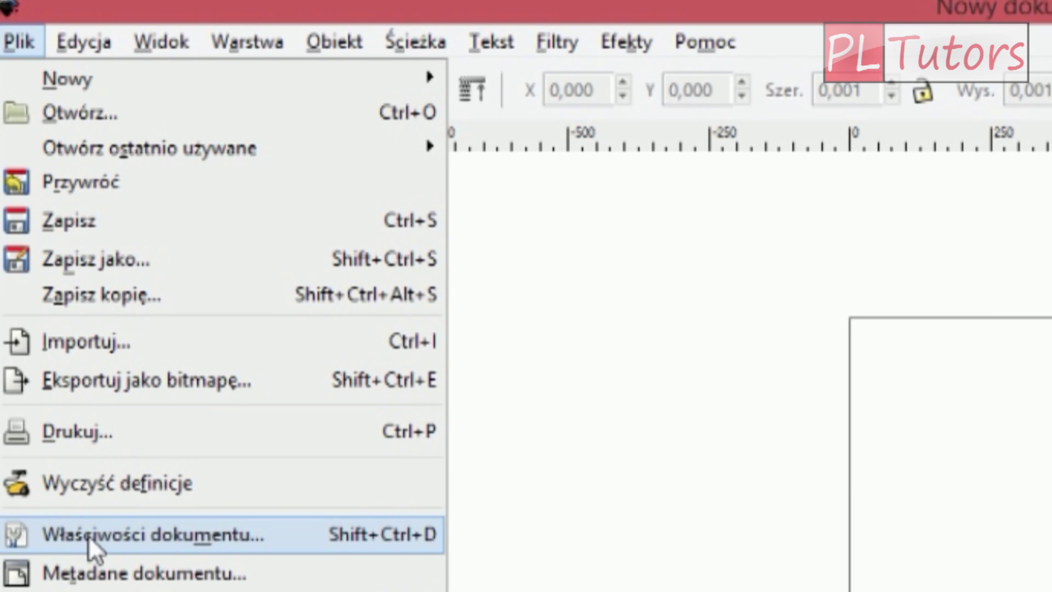
click(66, 545)
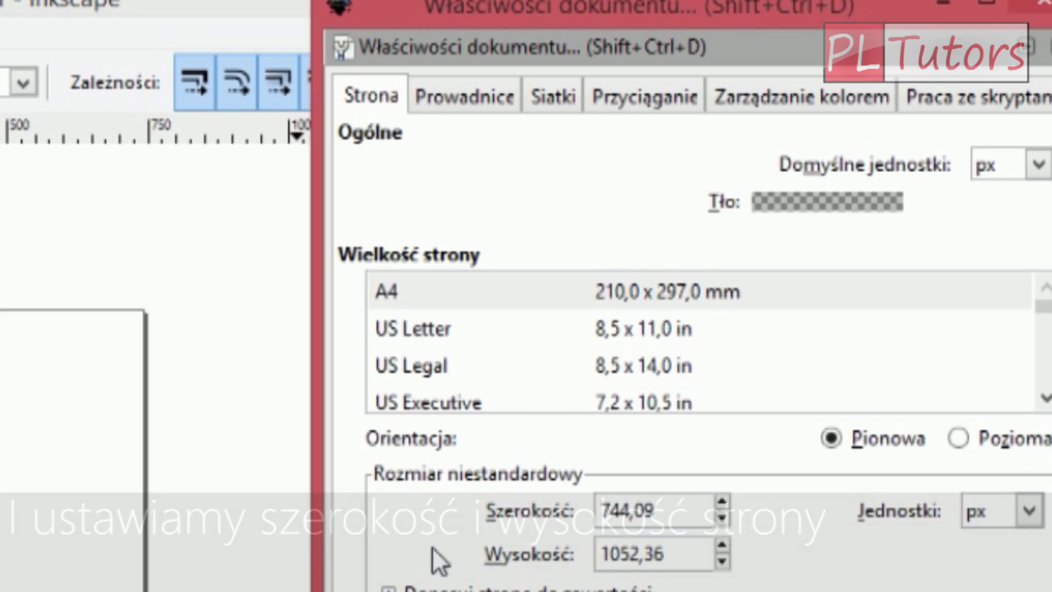
key(Tab)
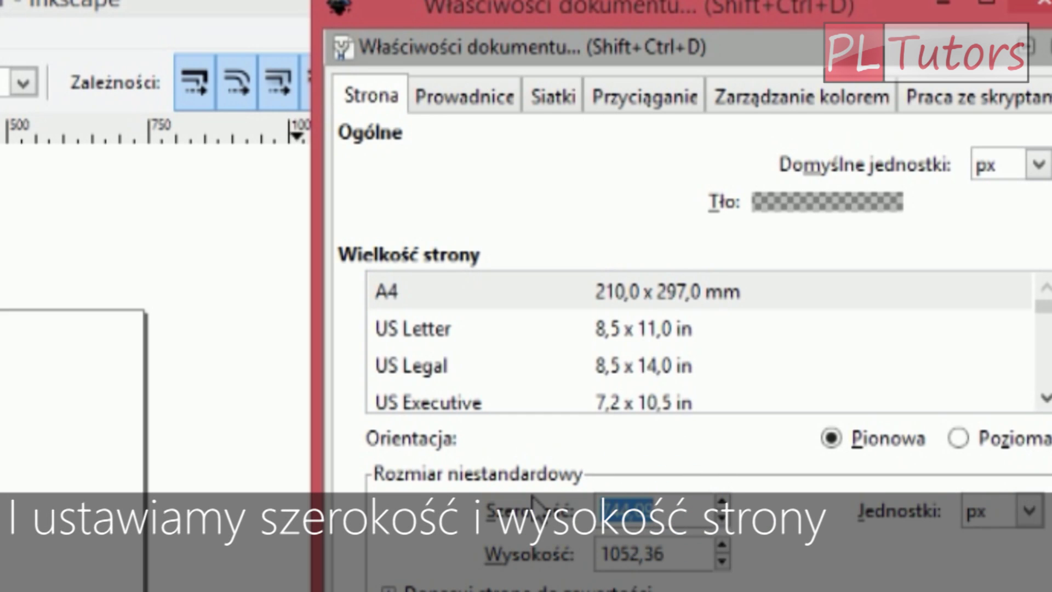
text(600)
key(Tab)
text(600)
key(Return)
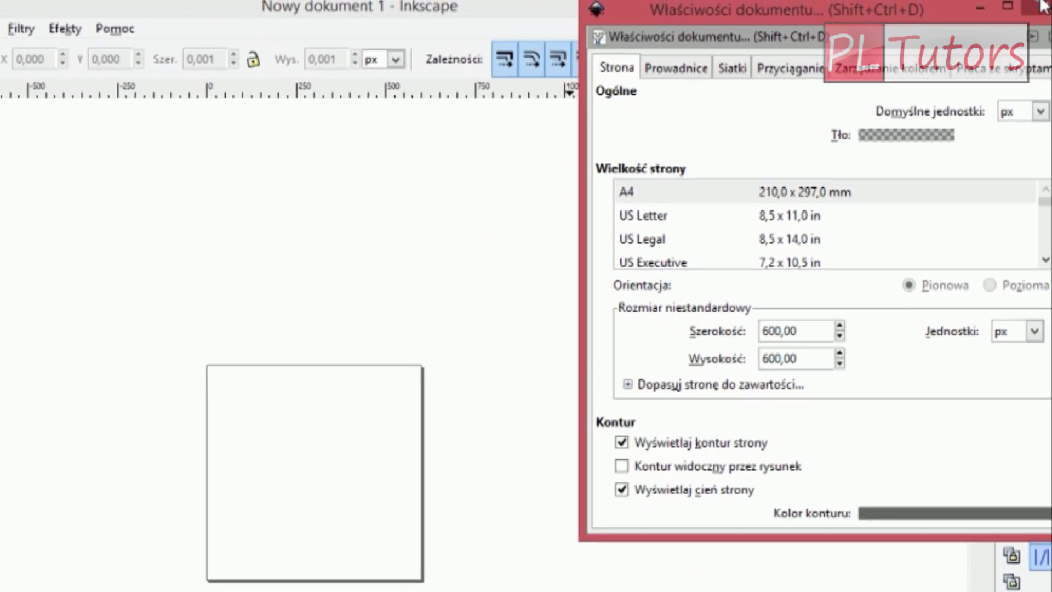
- Close Document Properties and zoom and pan so the 600 × 600 px page is centred
click(1037, 6)
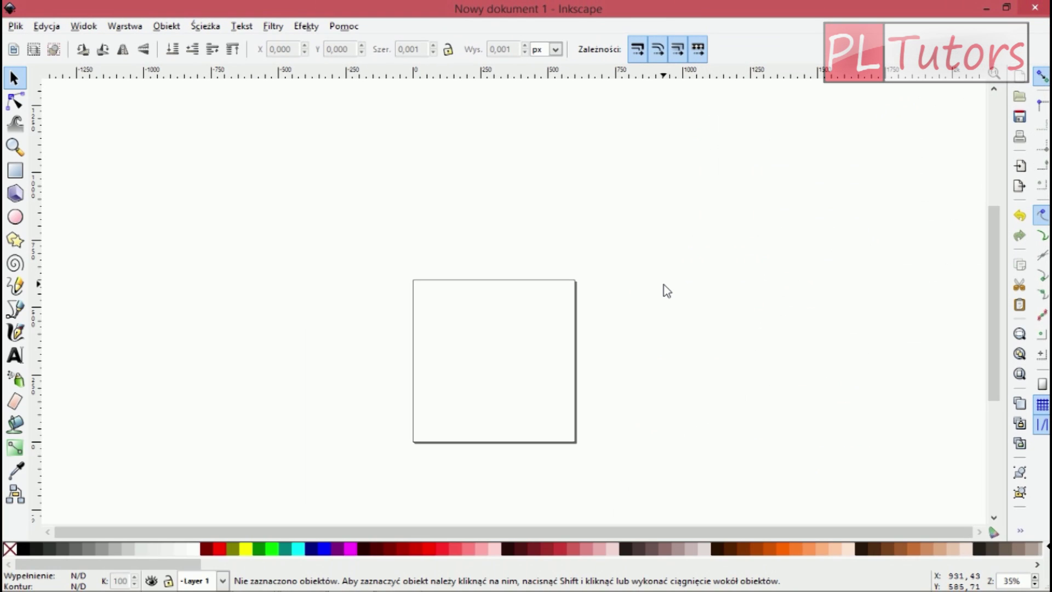
scroll(594, 401, up, 3)
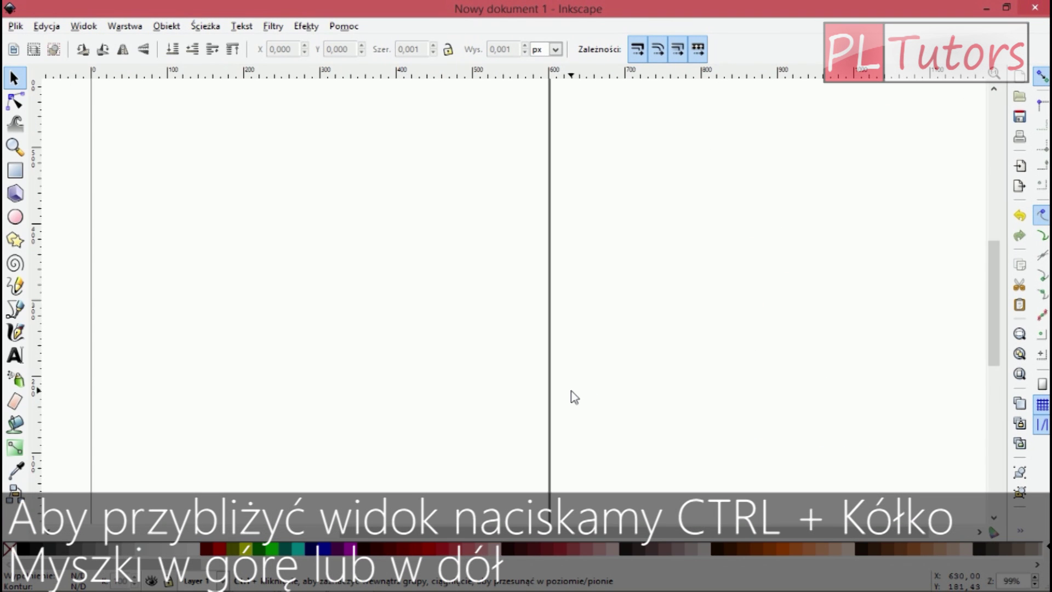
scroll(573, 395, down, 3)
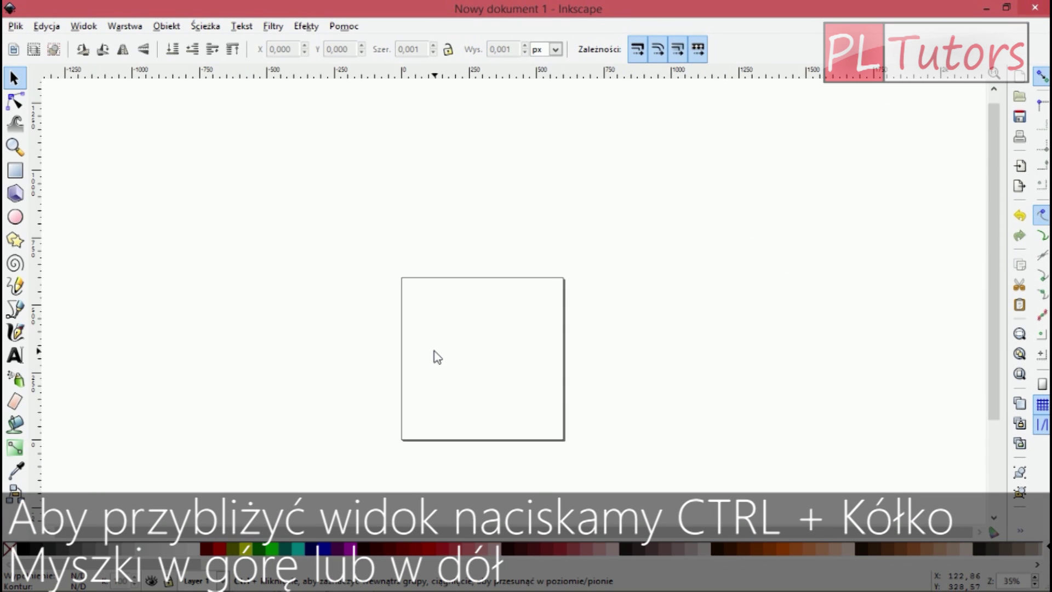
scroll(437, 357, up, 1)
scroll(438, 358, up, 3)
scroll(439, 358, down, 1)
scroll(442, 360, down, 2)
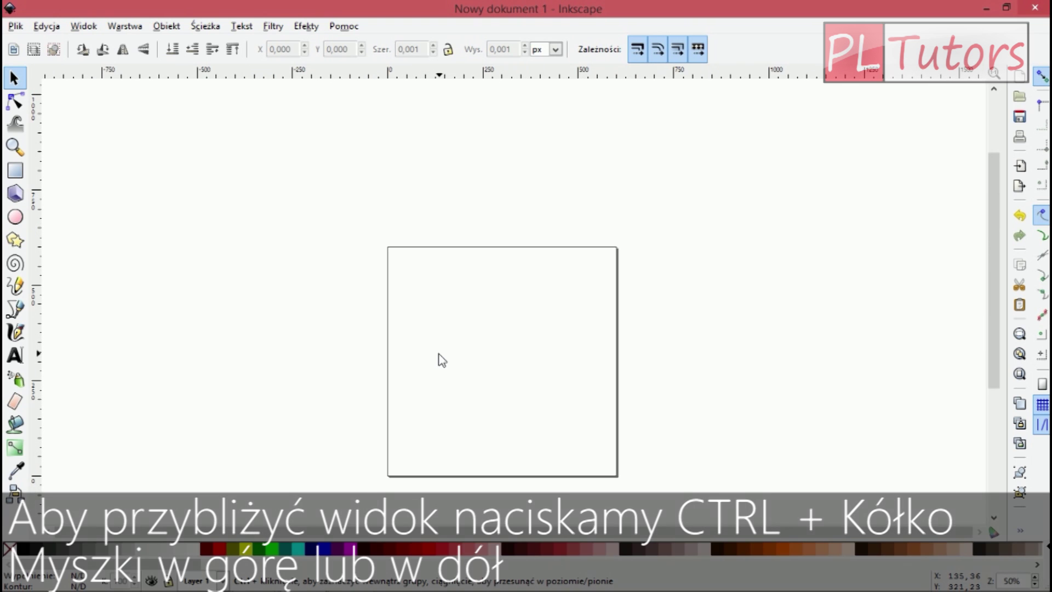
scroll(438, 354, down, 1)
scroll(450, 365, down, 1)
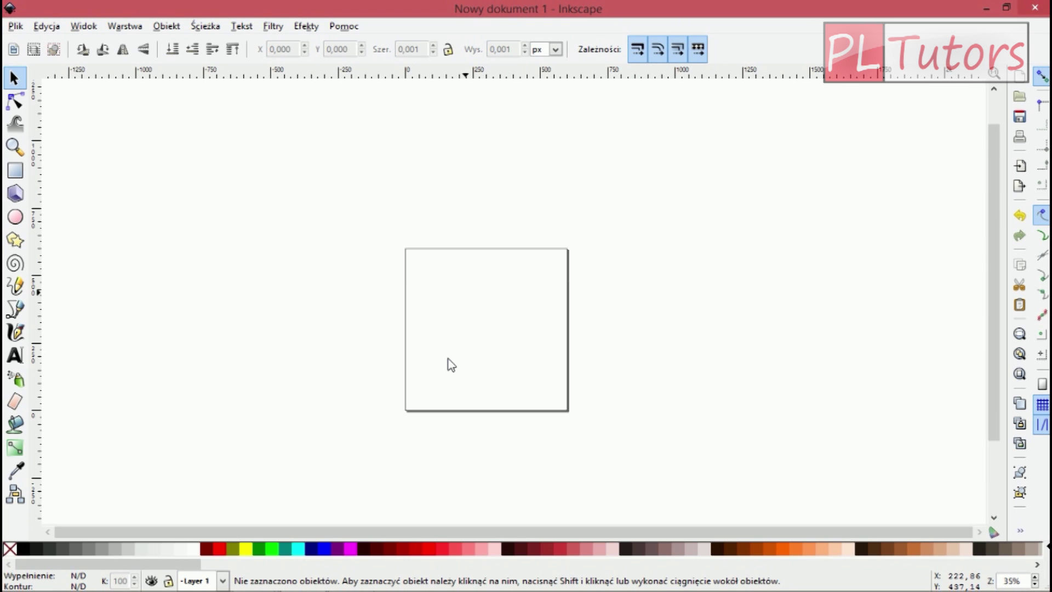
scroll(451, 364, up, 3)
scroll(451, 364, down, 4)
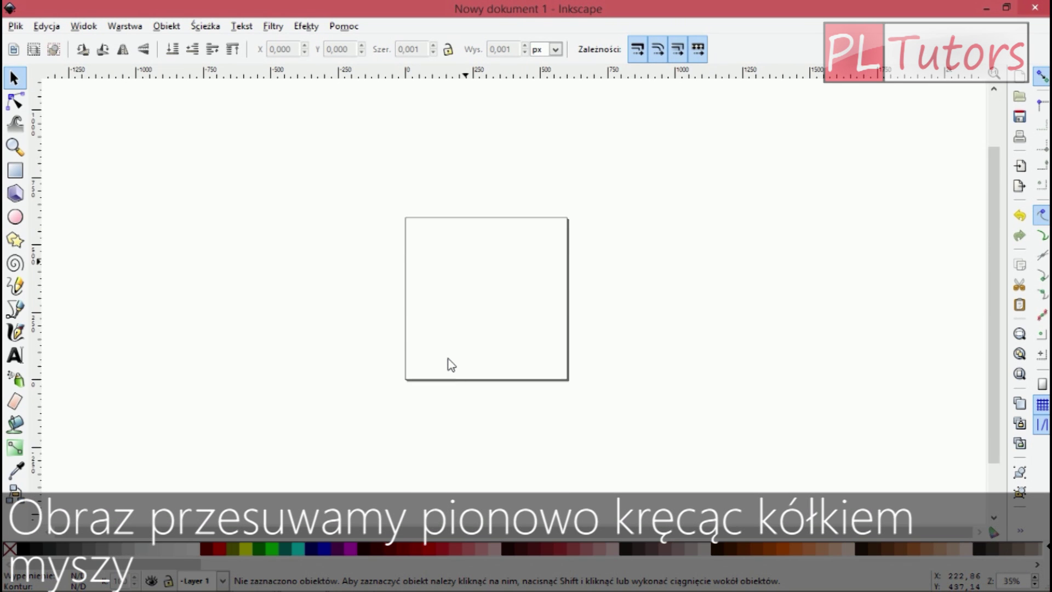
scroll(451, 365, up, 1)
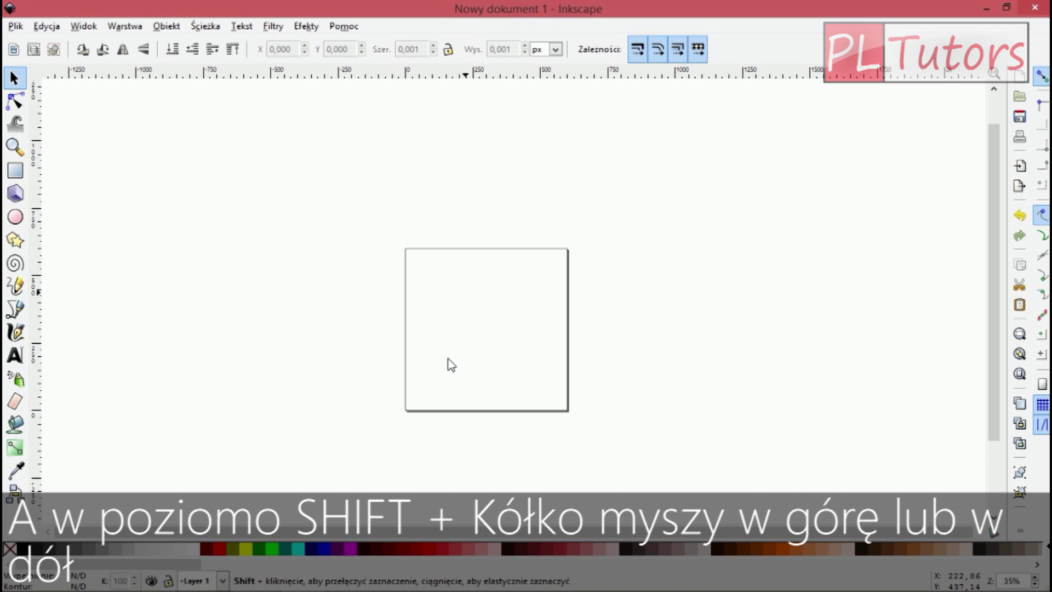
scroll(450, 364, left, 1)
scroll(451, 364, left, 2)
scroll(451, 365, right, 2)
scroll(451, 364, right, 2)
scroll(451, 364, left, 1)
scroll(451, 365, left, 1)
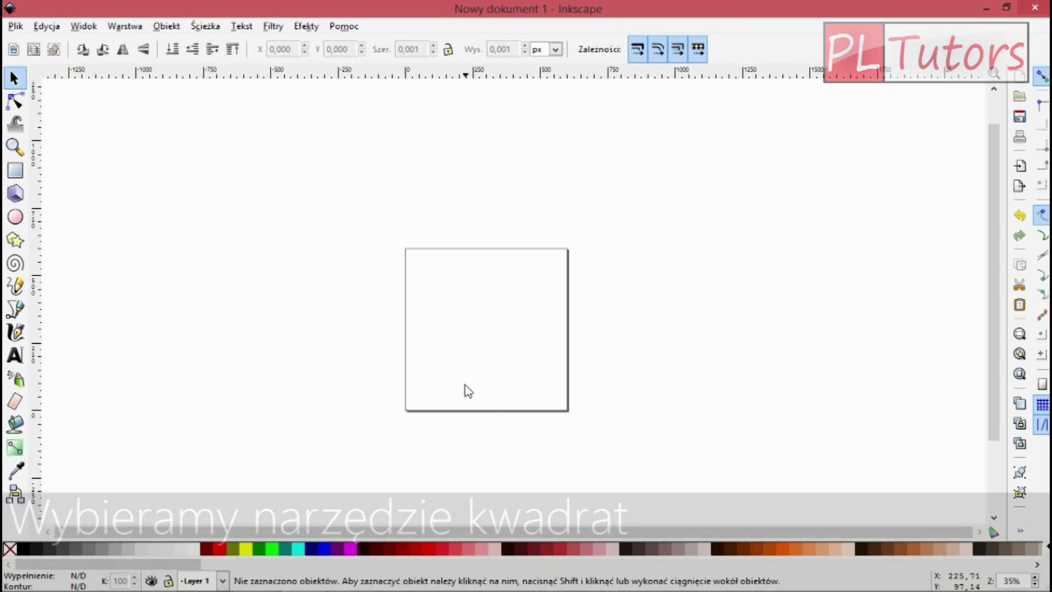
- Draw a rectangle near the page's top-left corner
click(15, 169)
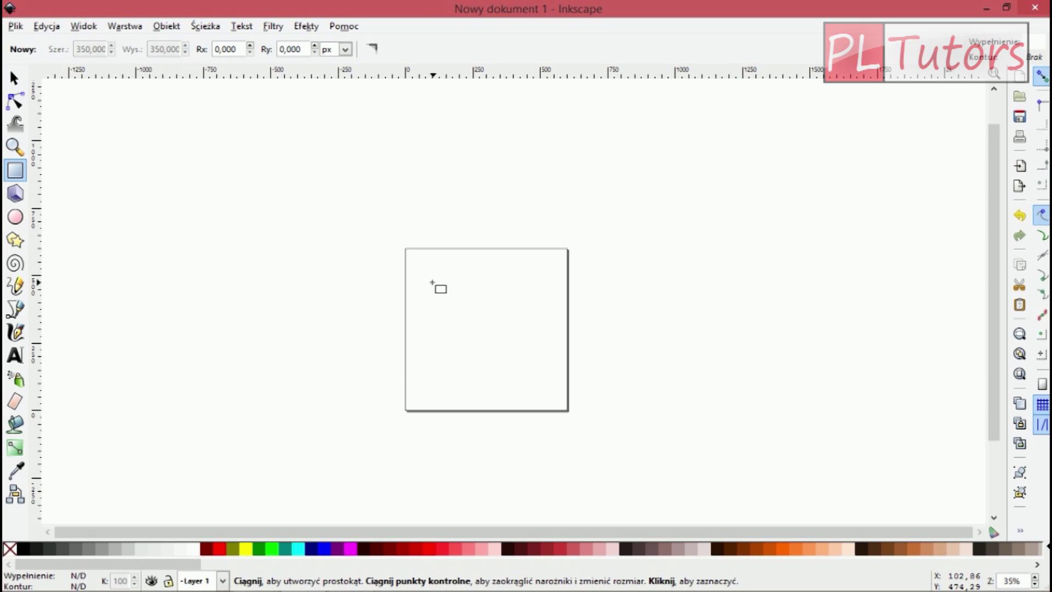
ctrl+scroll(433, 282, up, 1)
ctrl+scroll(436, 284, up, 1)
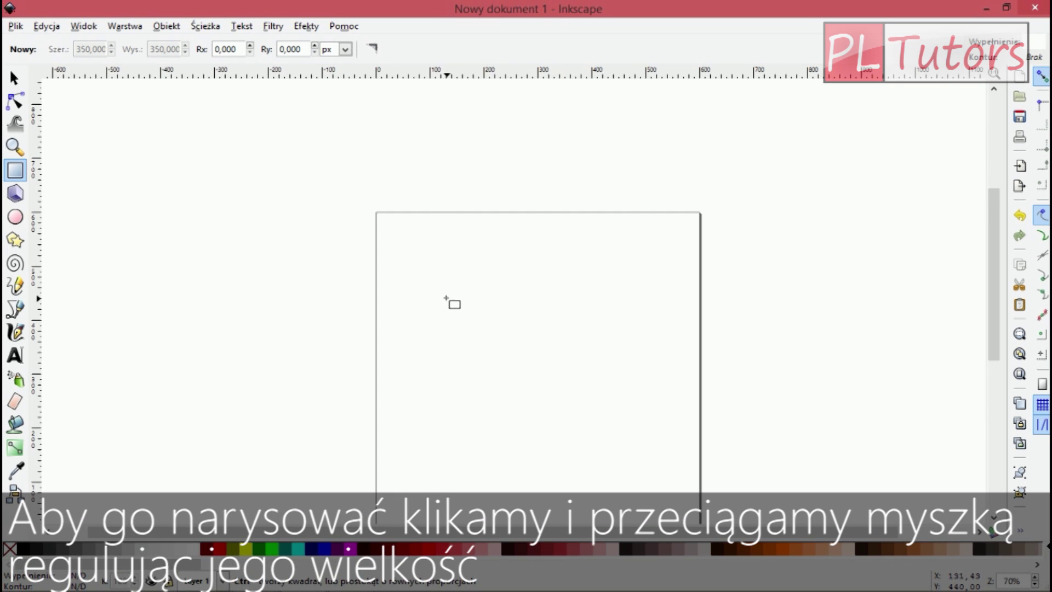
scroll(449, 301, down, 1)
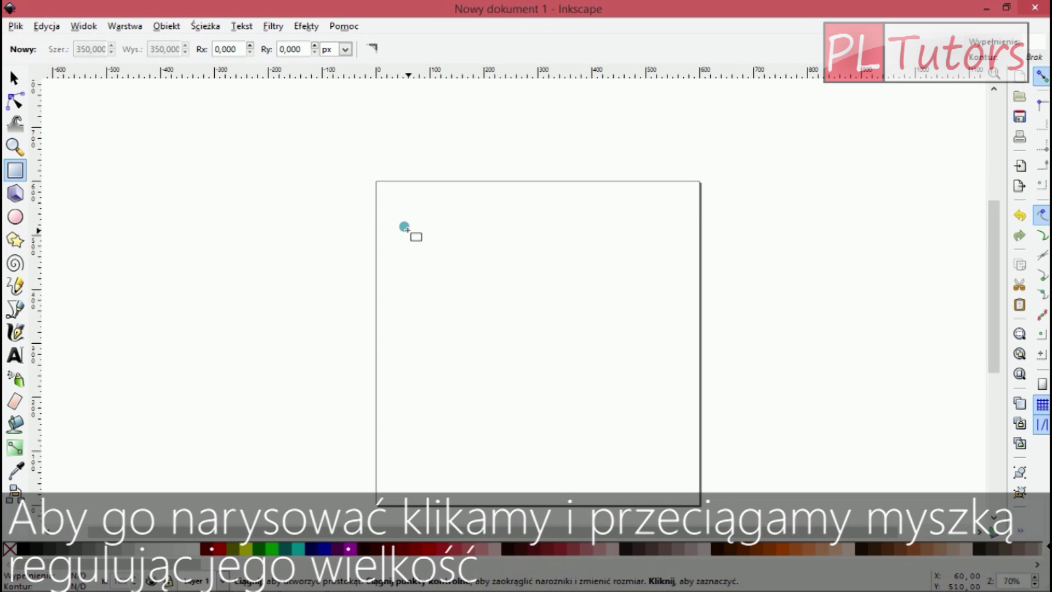
drag(432, 260, 509, 321)
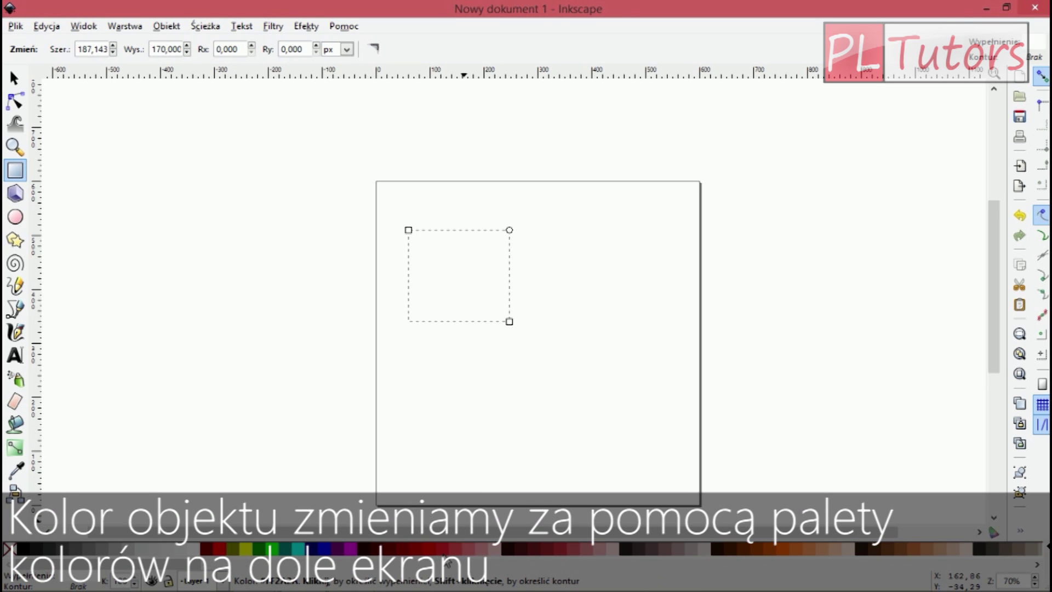
- Give the rectangle a red fill and a black stroke
click(444, 549)
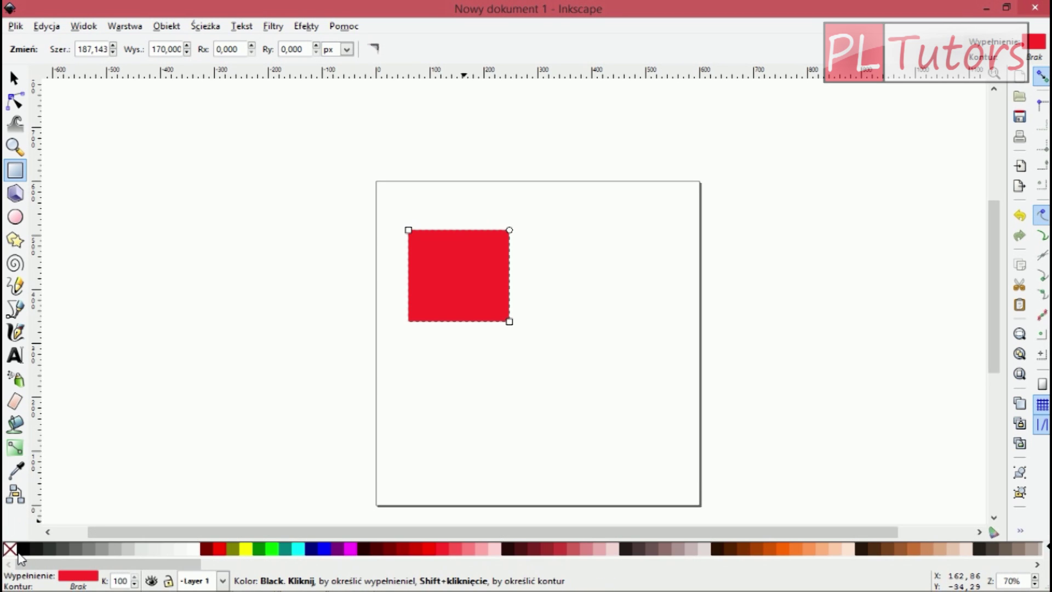
right_click(23, 548)
click(49, 487)
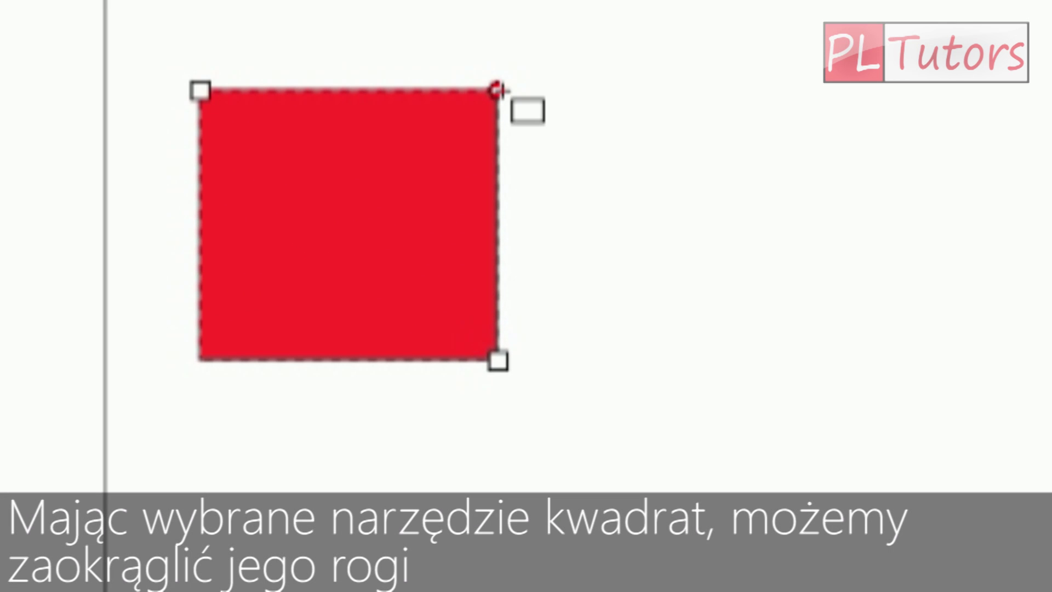
- Round the rectangle's corners and enlarge it to about 206 × 191 px
drag(510, 230, 508, 240)
mouse_move(498, 117)
mouse_down()
mouse_move(475, 245)
mouse_move(510, 53)
mouse_up()
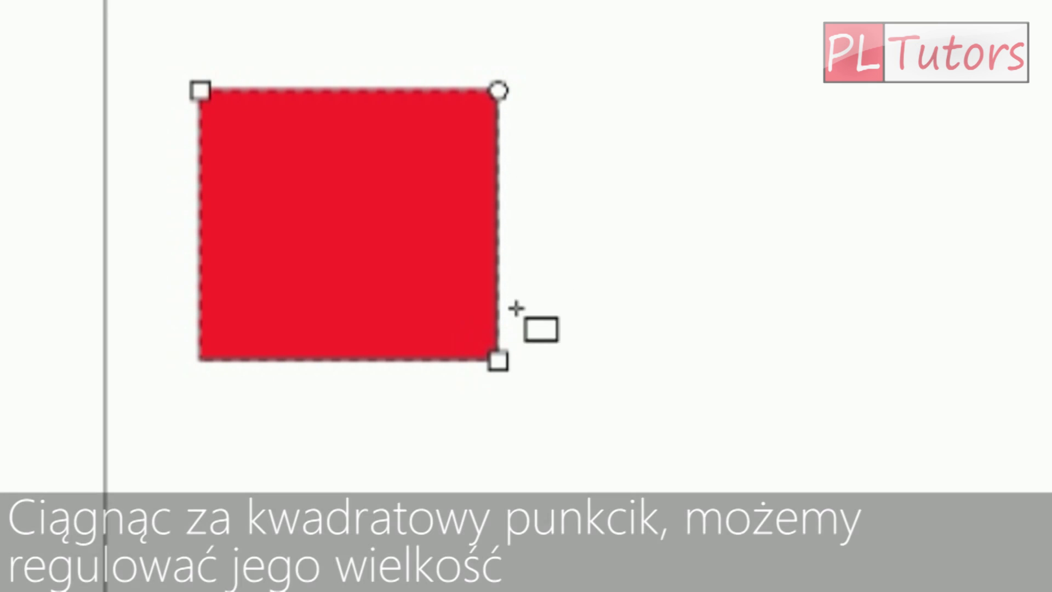
mouse_move(498, 362)
mouse_down()
mouse_move(492, 407)
mouse_move(709, 560)
mouse_move(540, 404)
mouse_move(721, 564)
mouse_move(540, 533)
mouse_move(584, 499)
mouse_move(570, 432)
mouse_move(529, 394)
mouse_up()
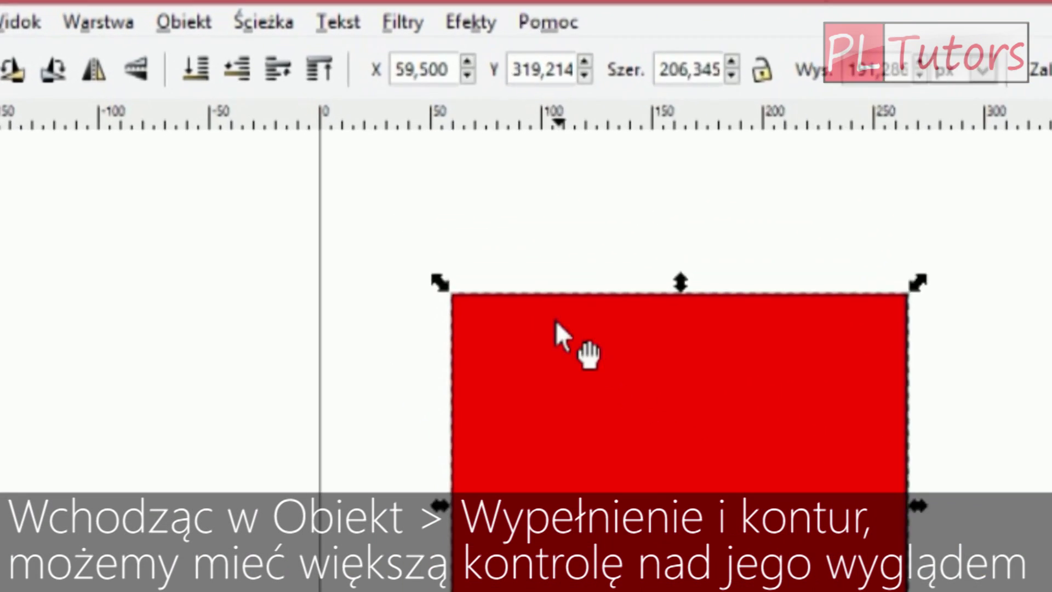
- Use Fill and Stroke to shift the rectangle's fill hue from red to blue (2aa5da)
click(193, 20)
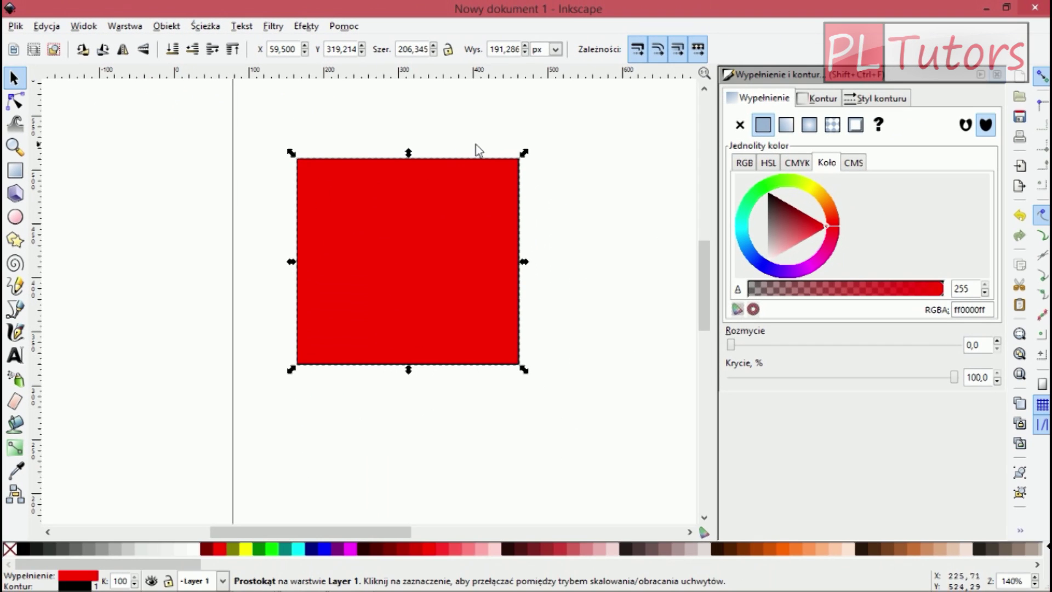
mouse_move(766, 193)
mouse_down()
mouse_move(752, 241)
mouse_move(769, 239)
mouse_up()
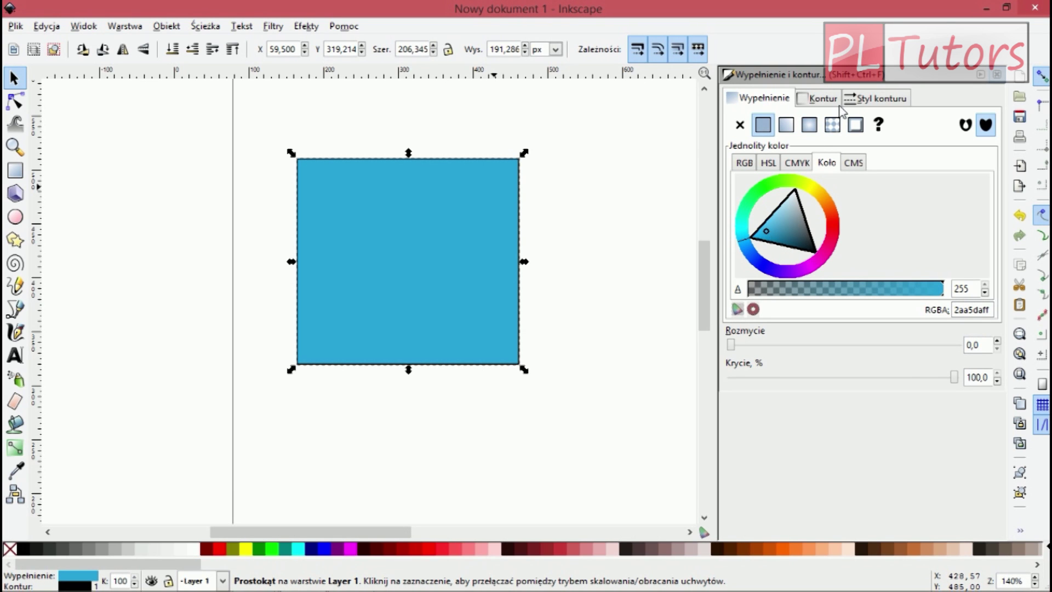
- Set the stroke width to 10 px and try round, then bevel joins
click(853, 103)
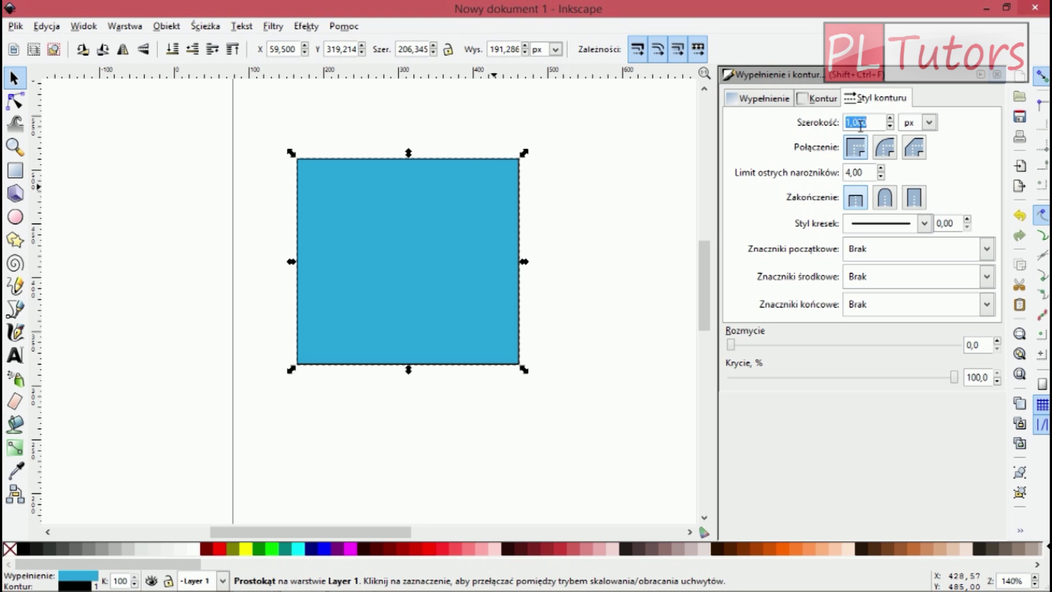
text(1)
key(Return)
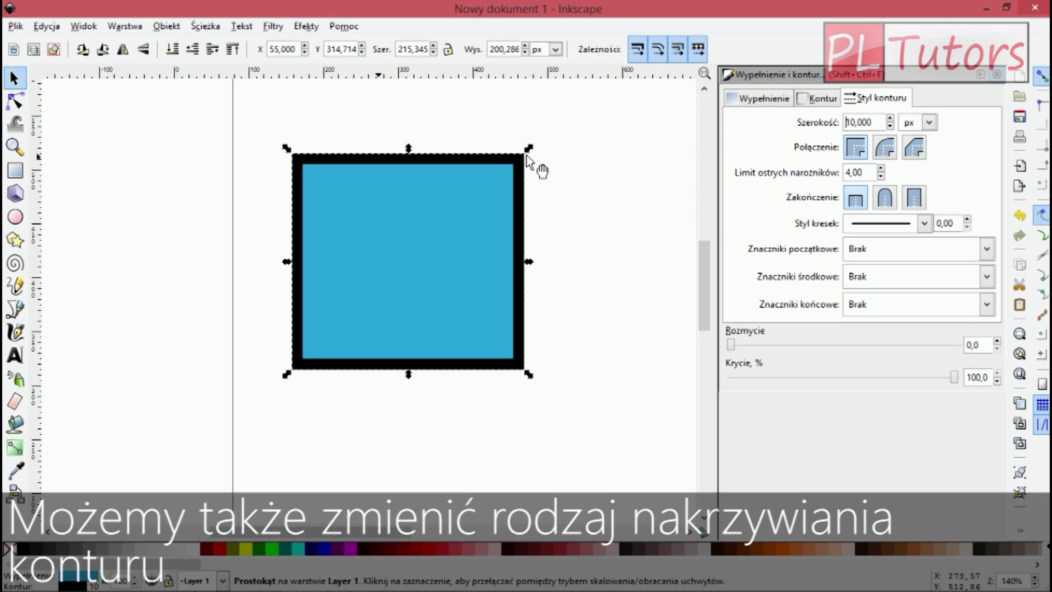
scroll(527, 161, up, 3)
scroll(527, 162, up, 1)
scroll(527, 163, up, 1)
scroll(527, 164, up, 1)
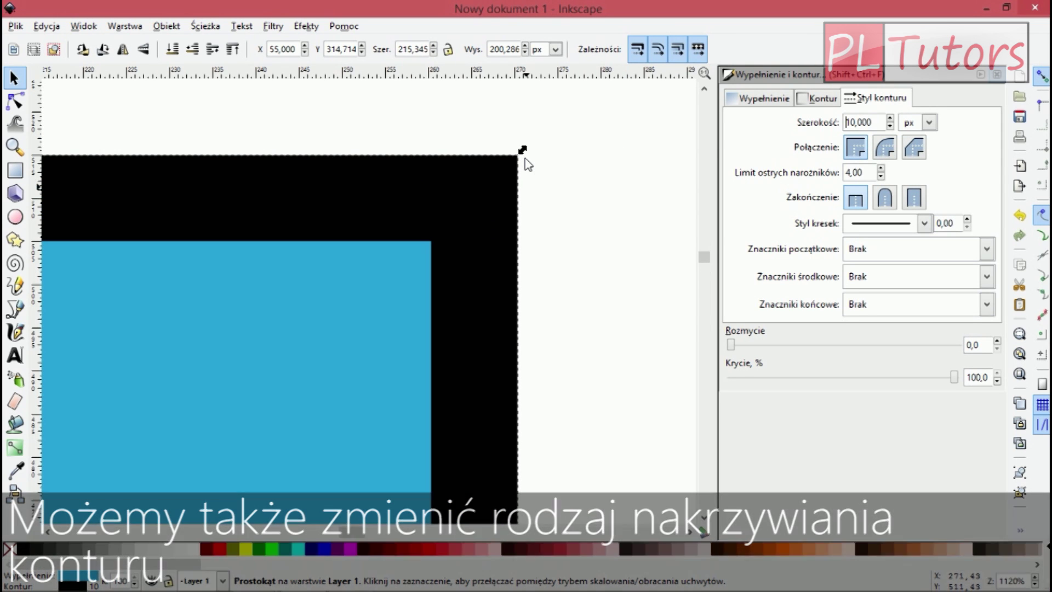
click(878, 152)
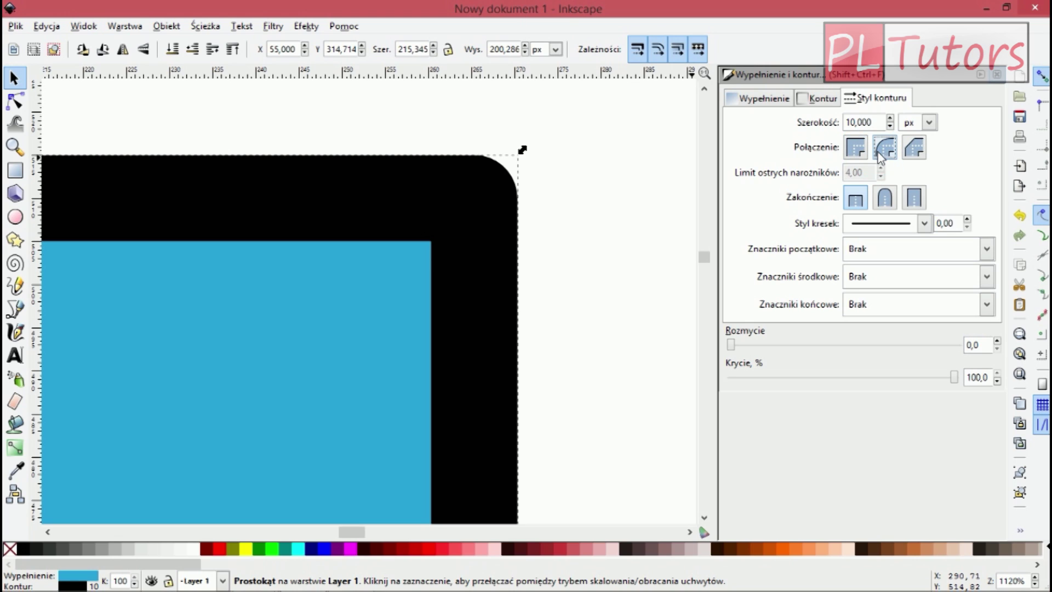
click(906, 154)
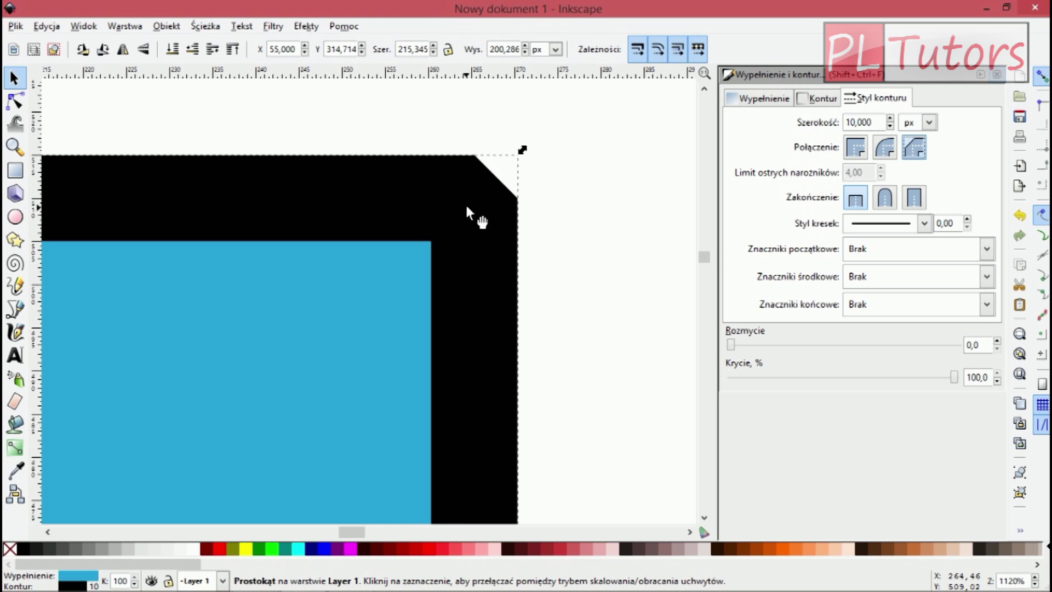
- Give the stroke a long-dash pattern instead of dots
scroll(470, 219, down, 3)
scroll(470, 232, down, 2)
scroll(470, 232, down, 3)
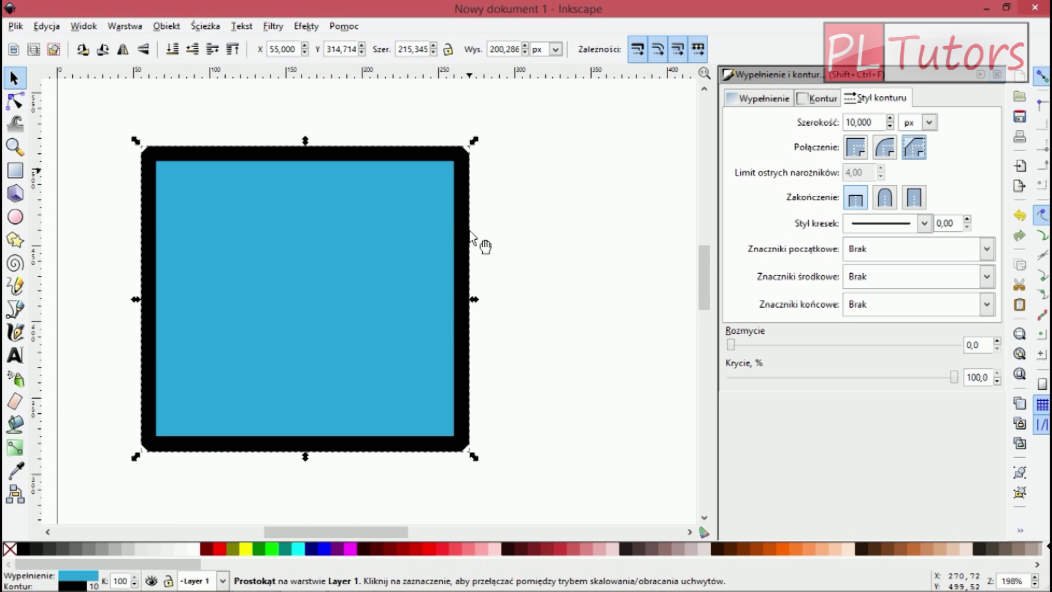
click(876, 229)
click(883, 253)
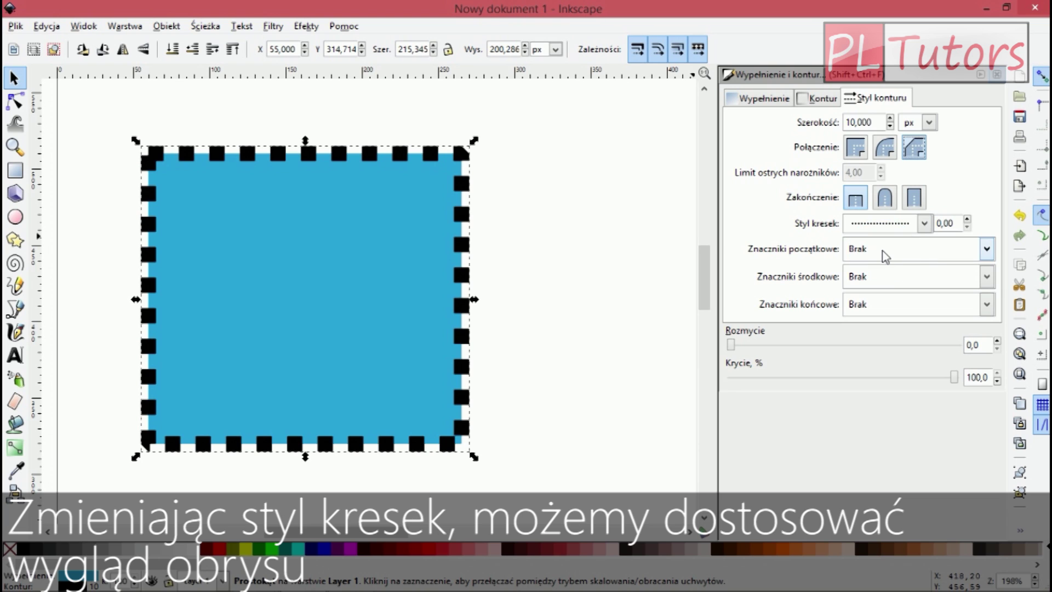
click(892, 225)
scroll(890, 243, down, 3)
click(908, 467)
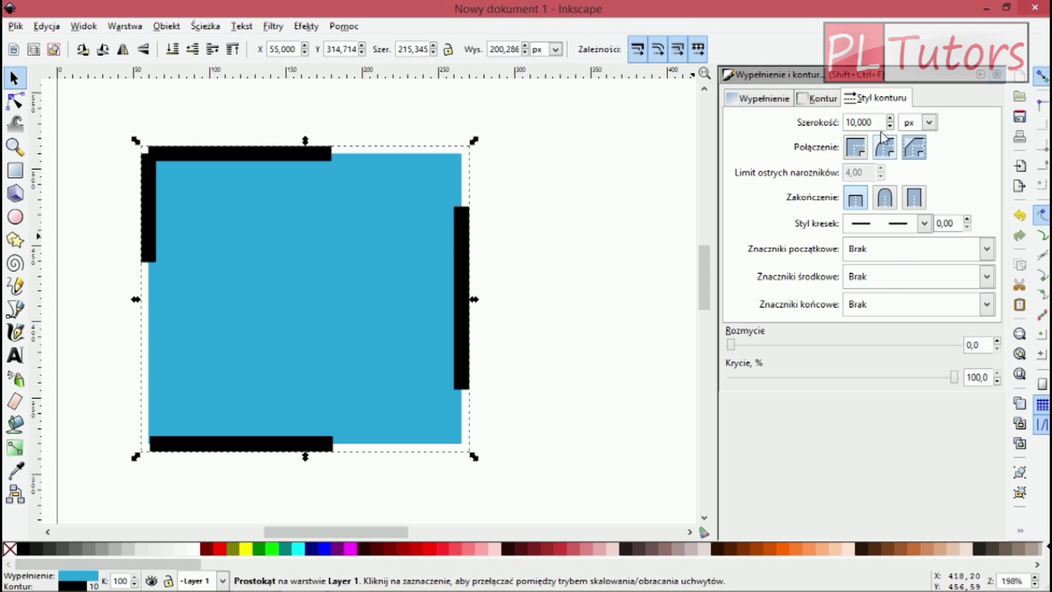
click(834, 103)
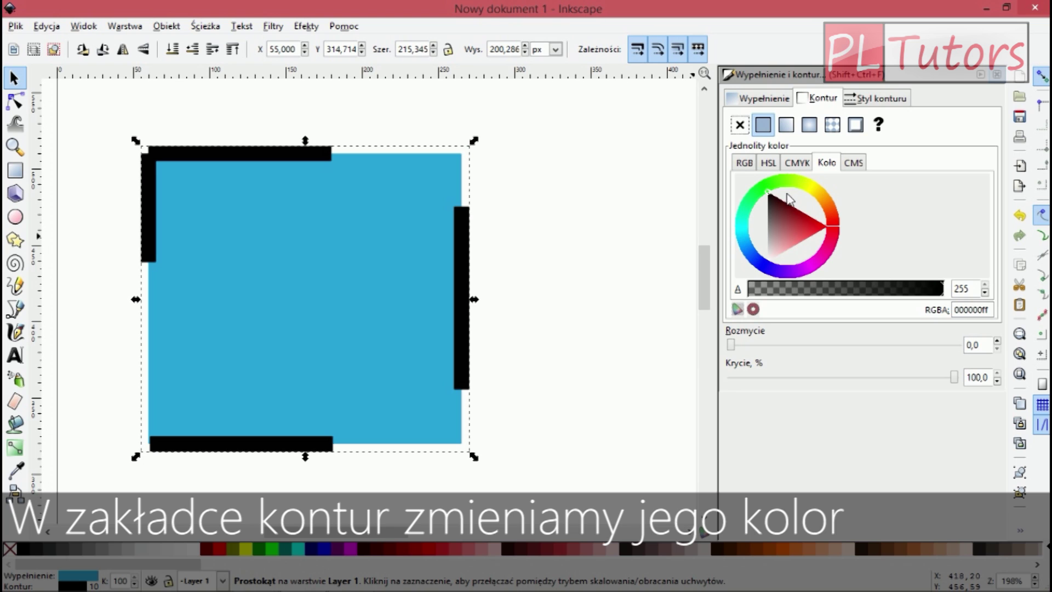
- Change the dashed stroke colour from black to white (ffffffff)
drag(787, 203, 768, 275)
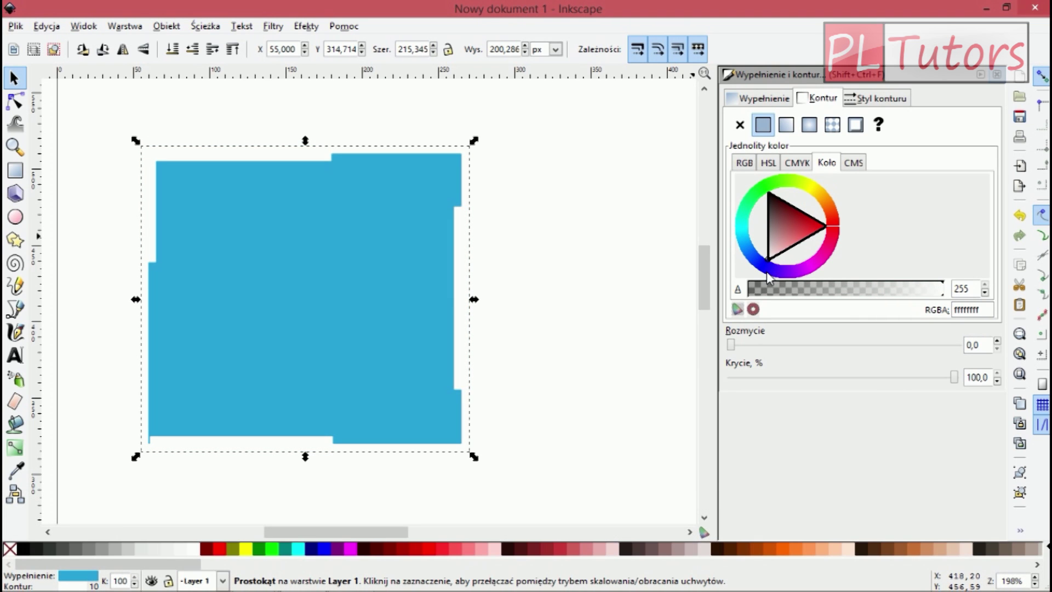
click(763, 99)
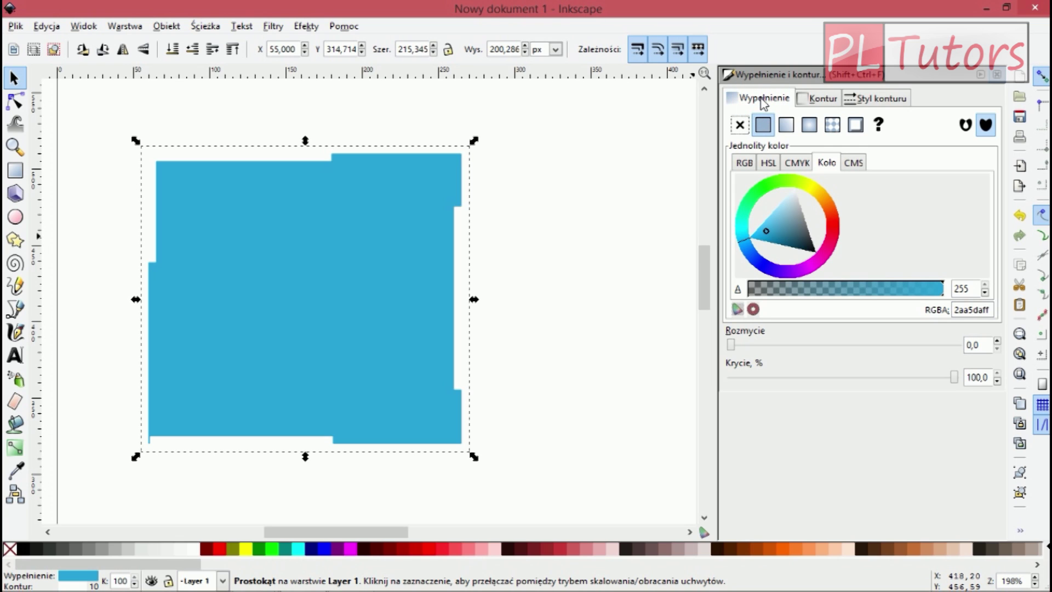
click(733, 345)
mouse_move(735, 346)
mouse_down()
mouse_move(779, 351)
mouse_move(740, 352)
mouse_up()
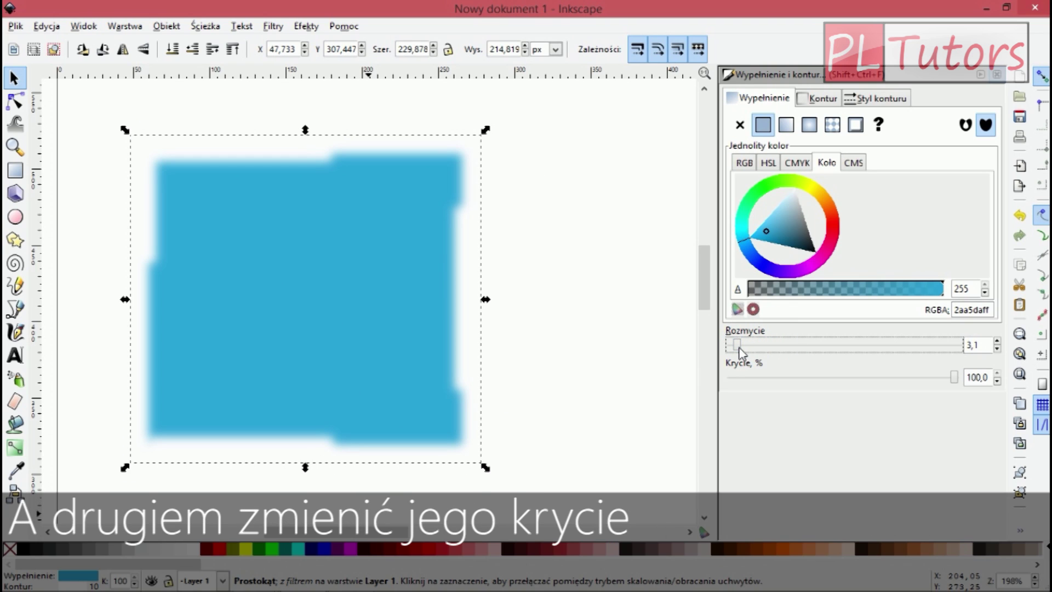
drag(954, 380, 789, 378)
click(862, 378)
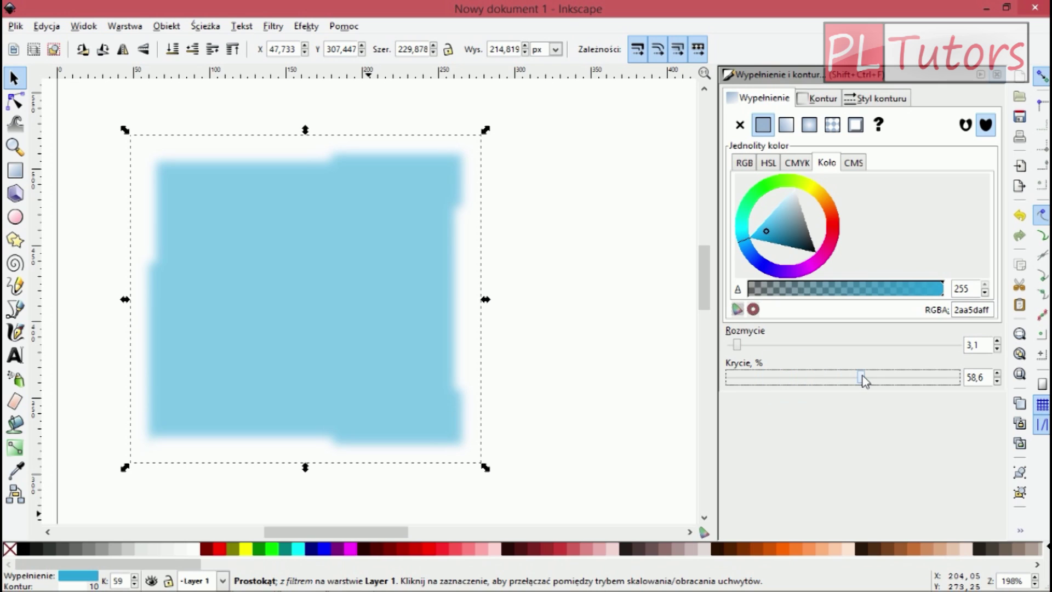
drag(862, 377, 883, 380)
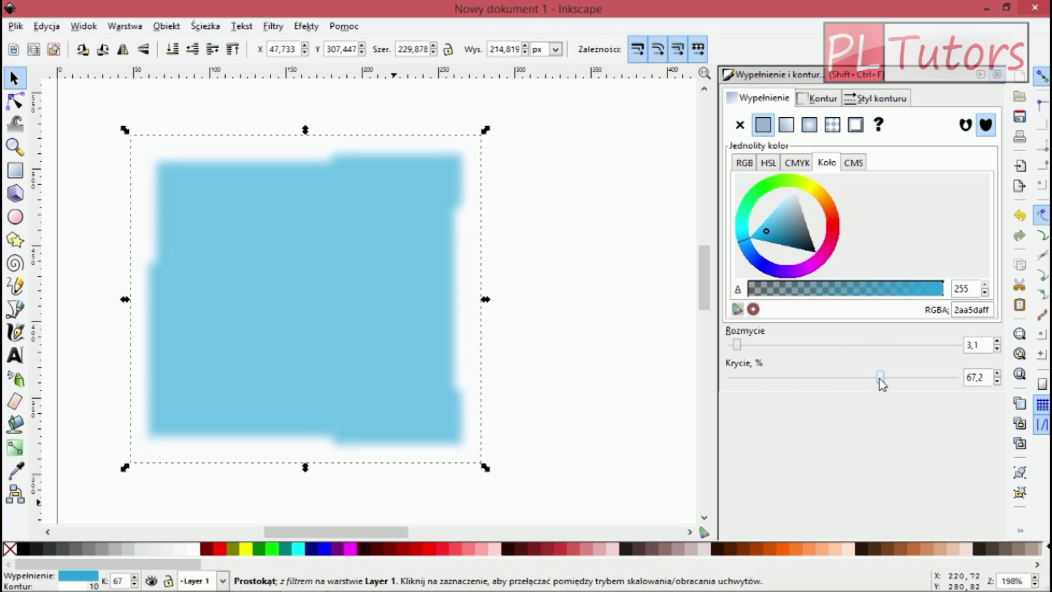
drag(966, 382, 968, 378)
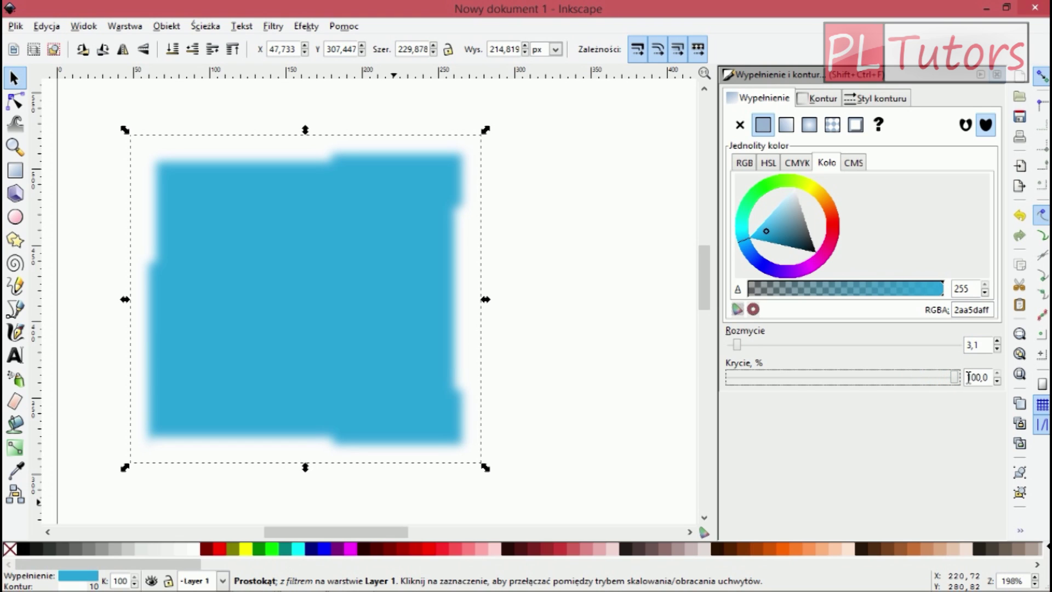
drag(742, 348, 728, 340)
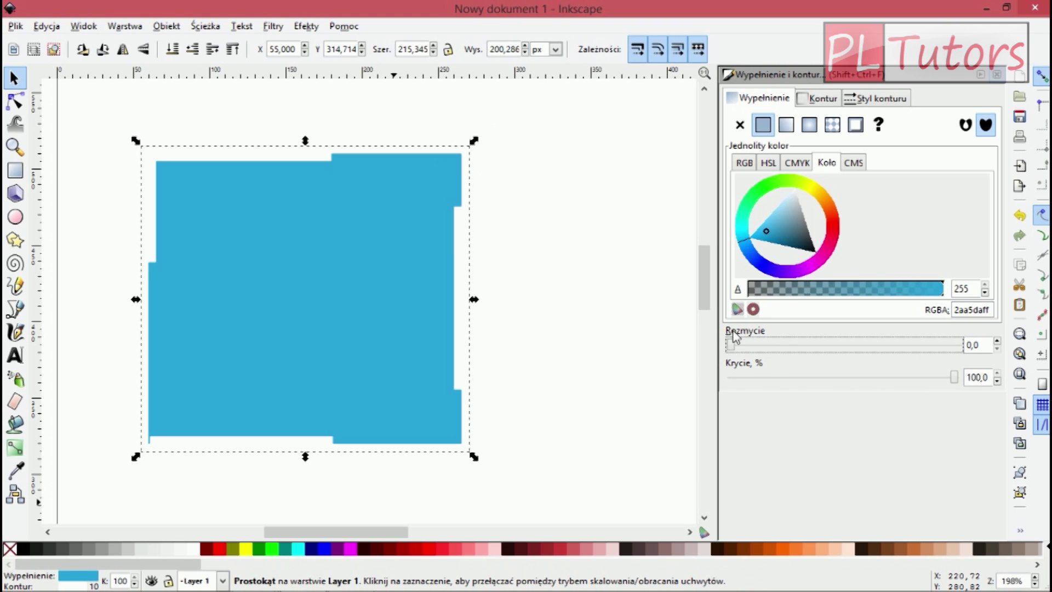
- Apply a linear gradient fill with the end stop made opaque dark blue
click(786, 127)
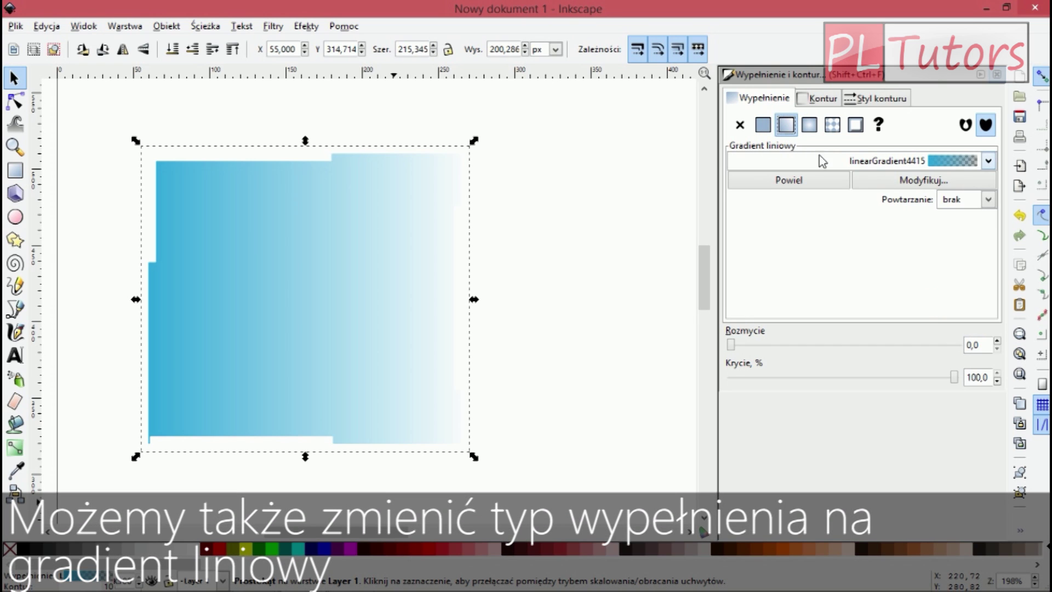
click(877, 182)
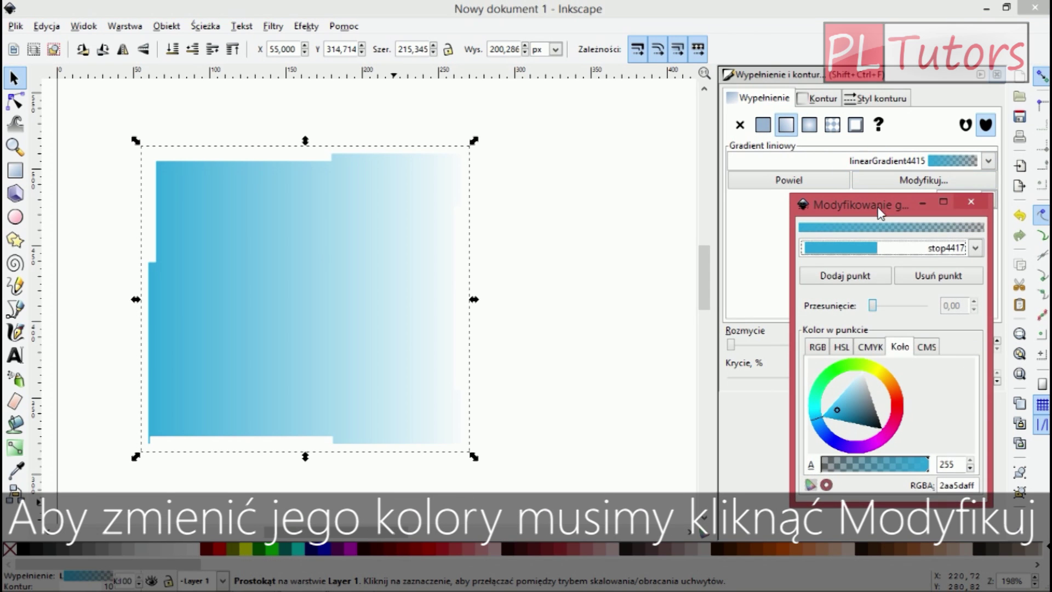
click(875, 250)
click(871, 262)
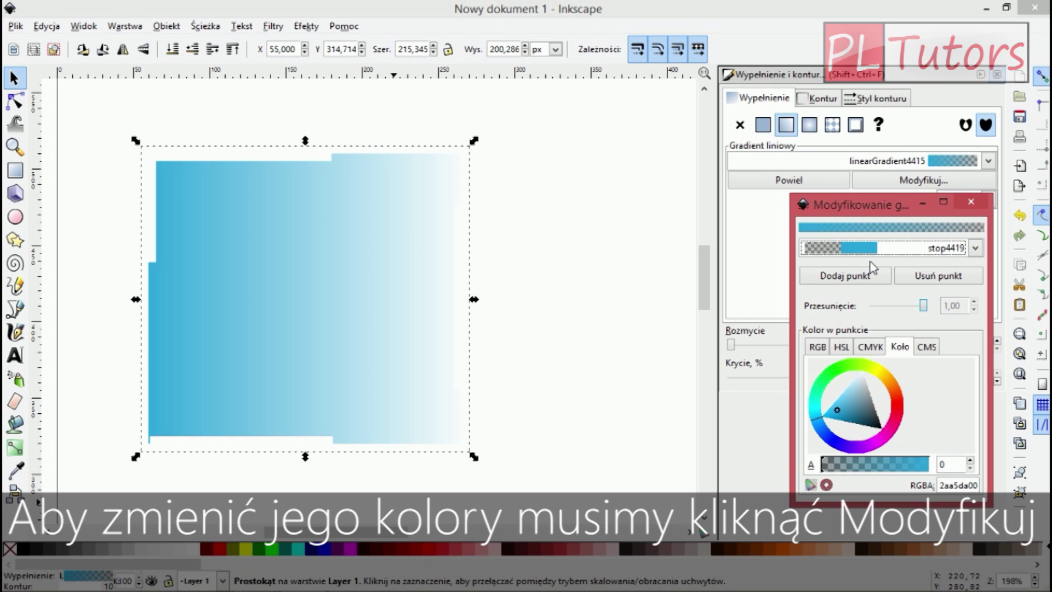
drag(857, 465, 922, 467)
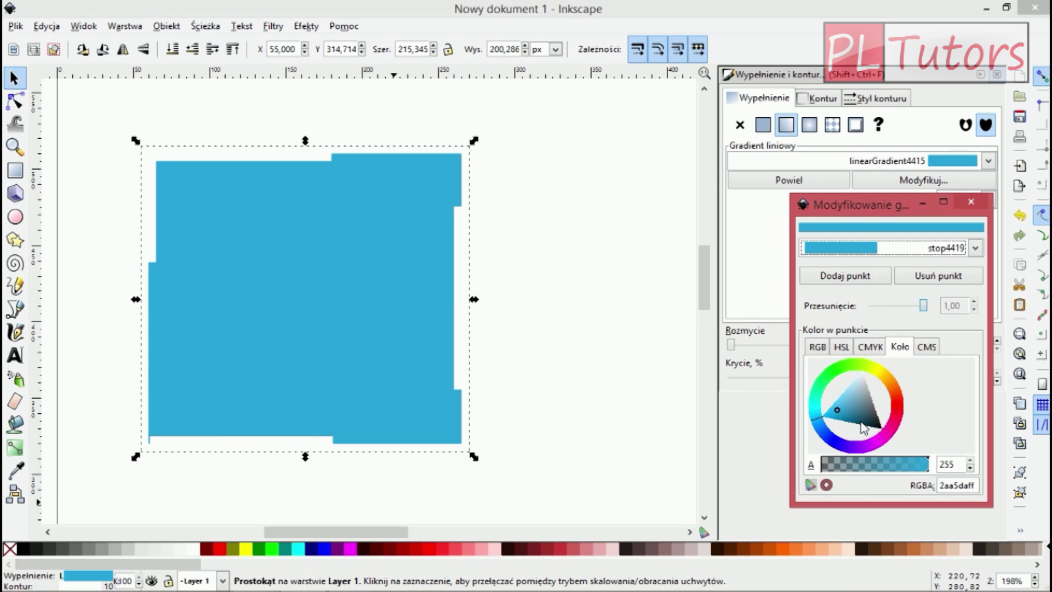
click(826, 440)
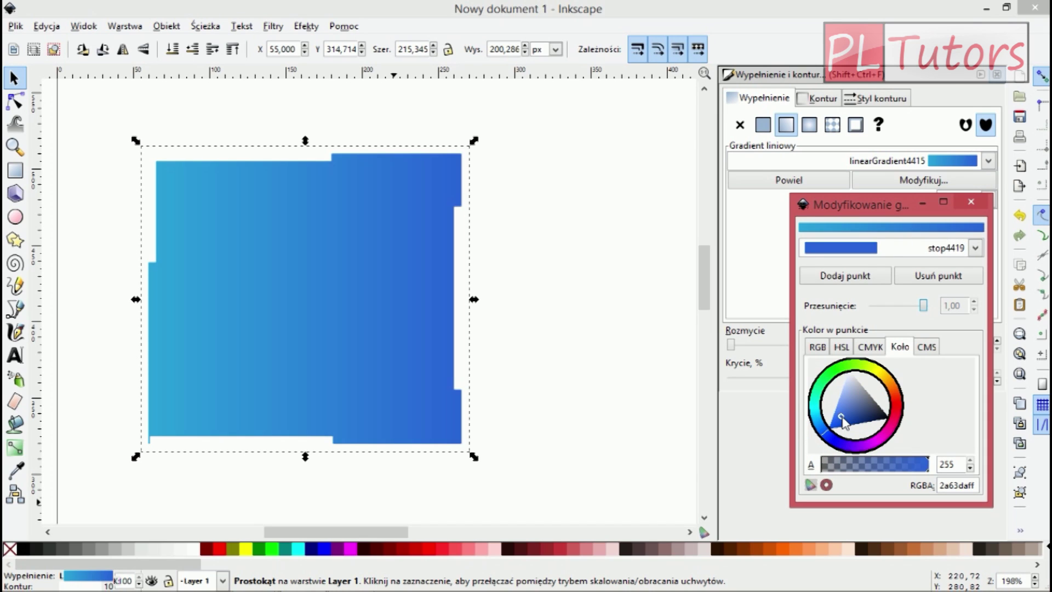
drag(842, 421, 848, 427)
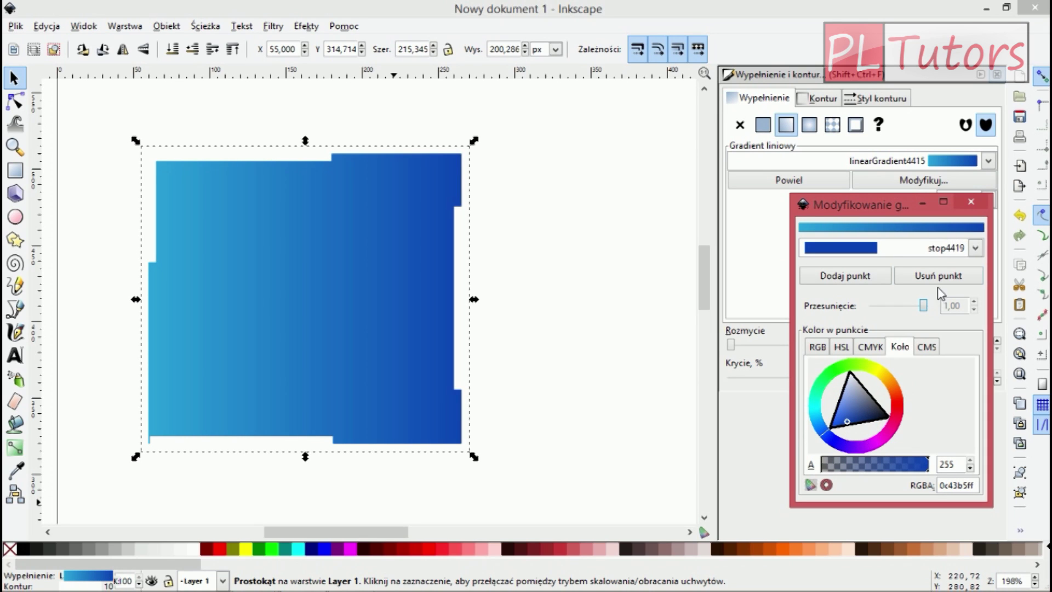
click(970, 206)
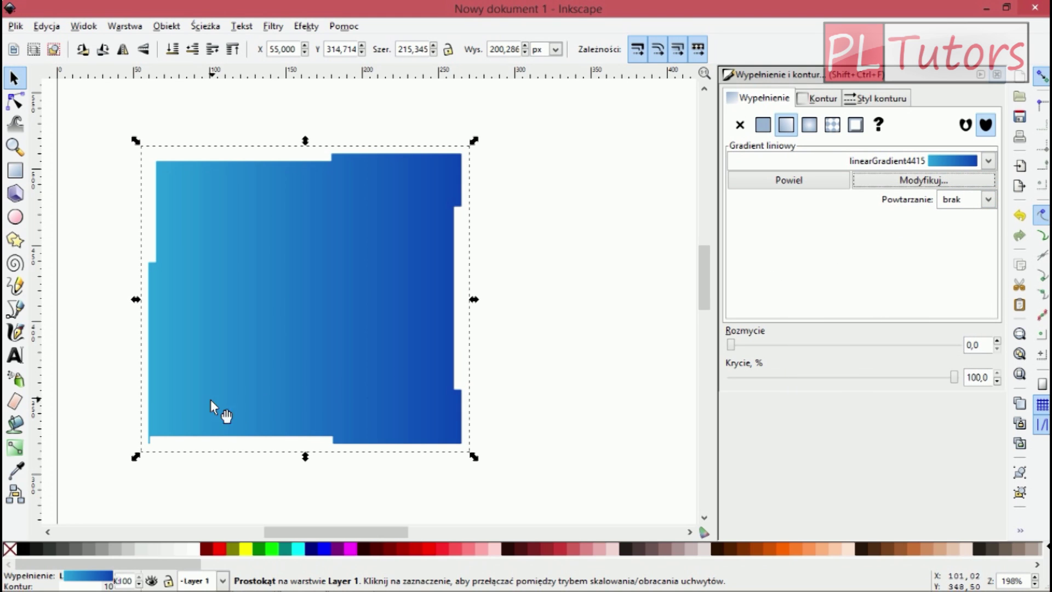
- Drag the gradient handles so it runs diagonally from top-left to lower right
click(15, 447)
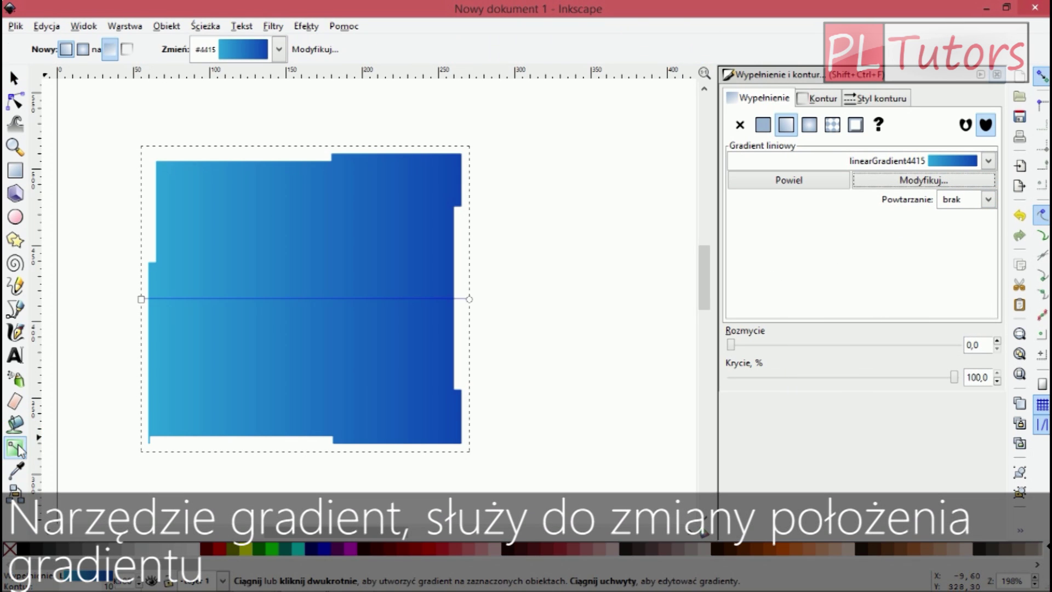
drag(140, 299, 172, 174)
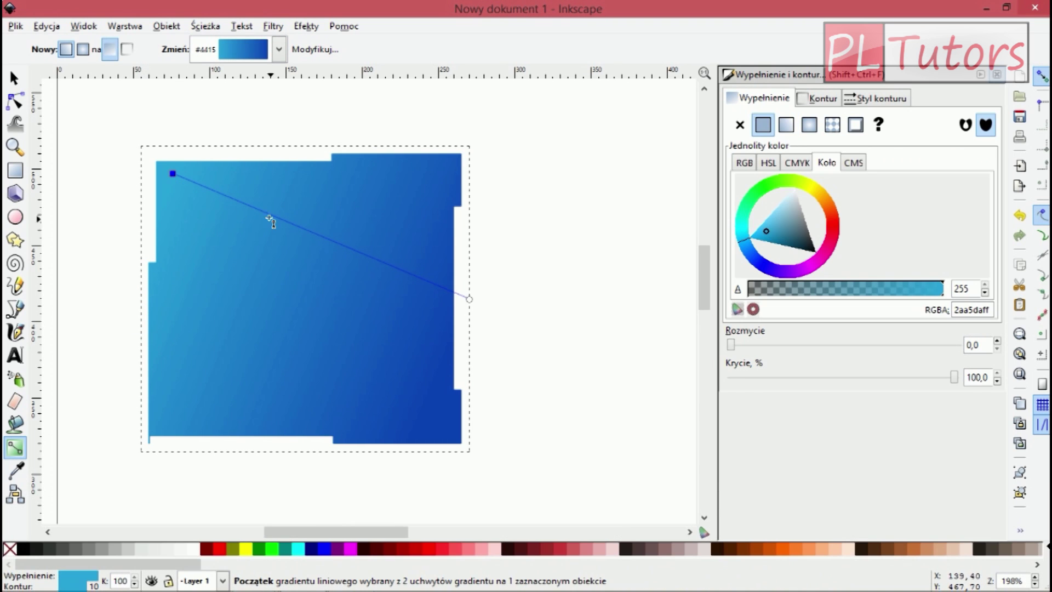
drag(471, 300, 422, 421)
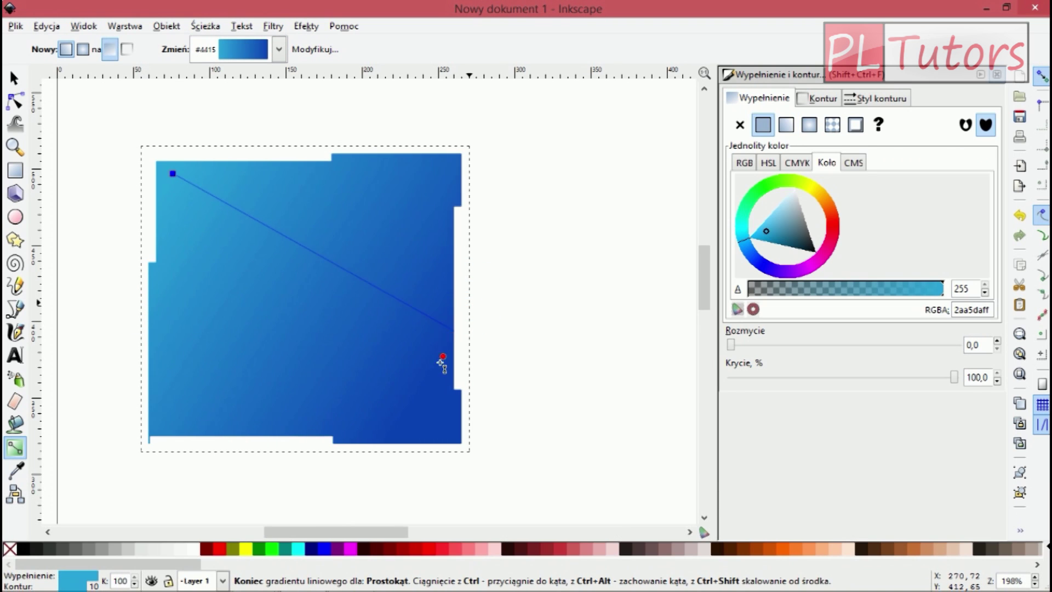
click(422, 420)
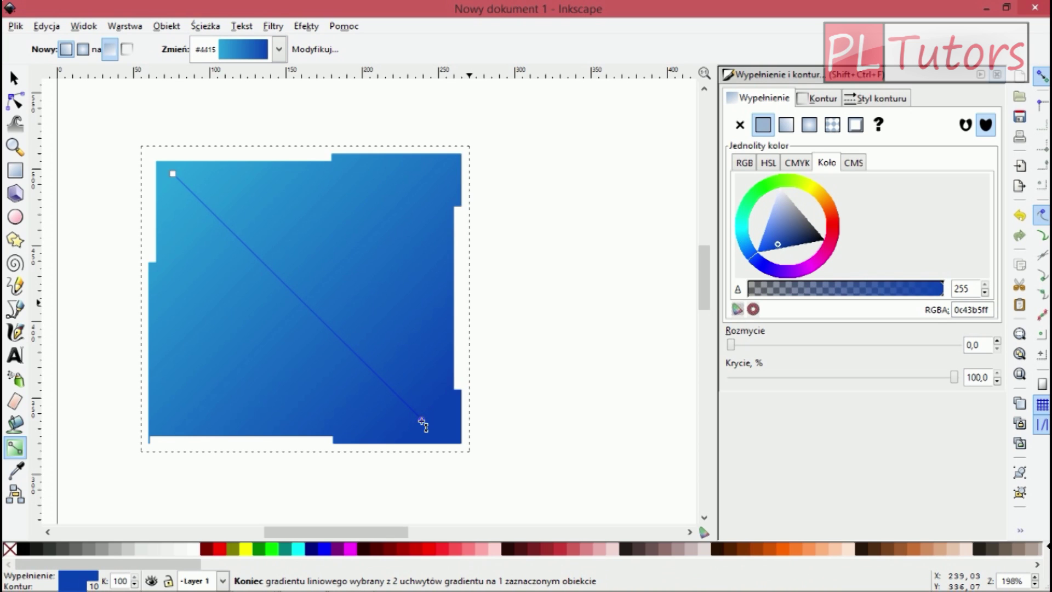
mouse_move(422, 421)
mouse_down()
mouse_move(253, 404)
mouse_move(390, 418)
mouse_up()
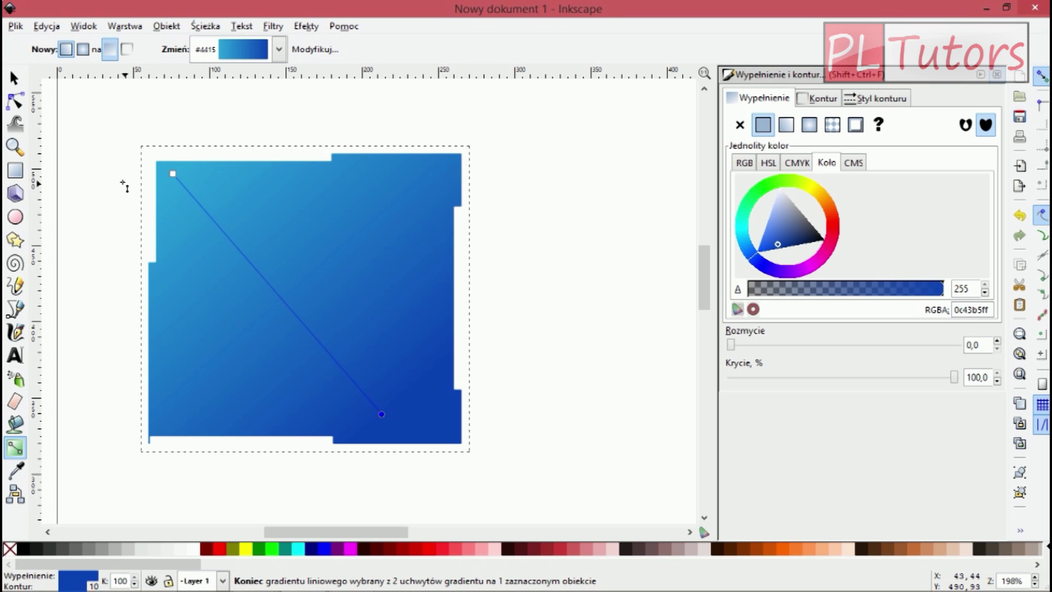
key(s)
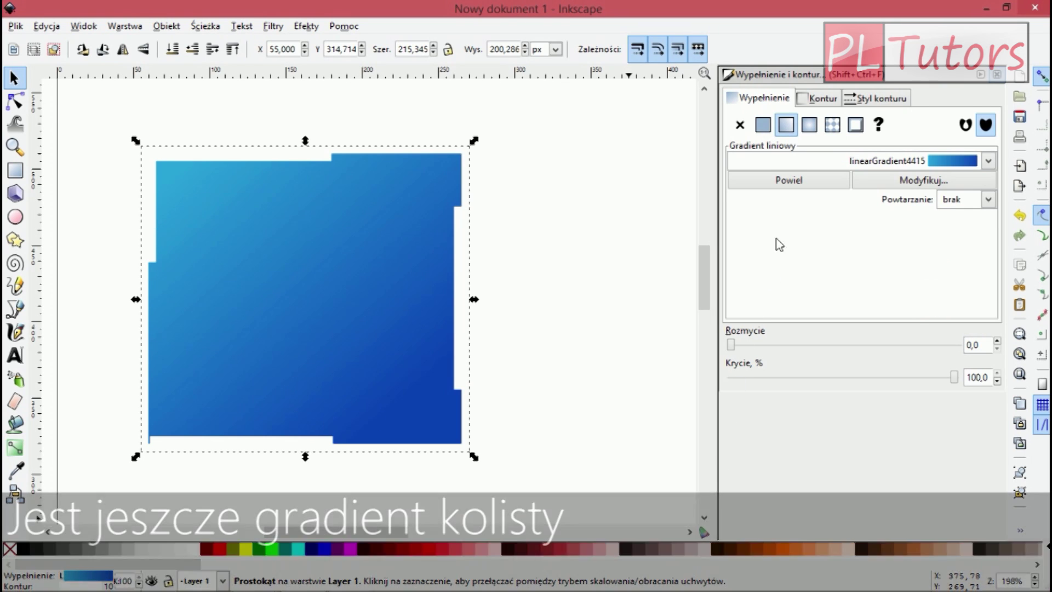
- Switch to a radial gradient and move its centre and radii toward the upper left
click(808, 124)
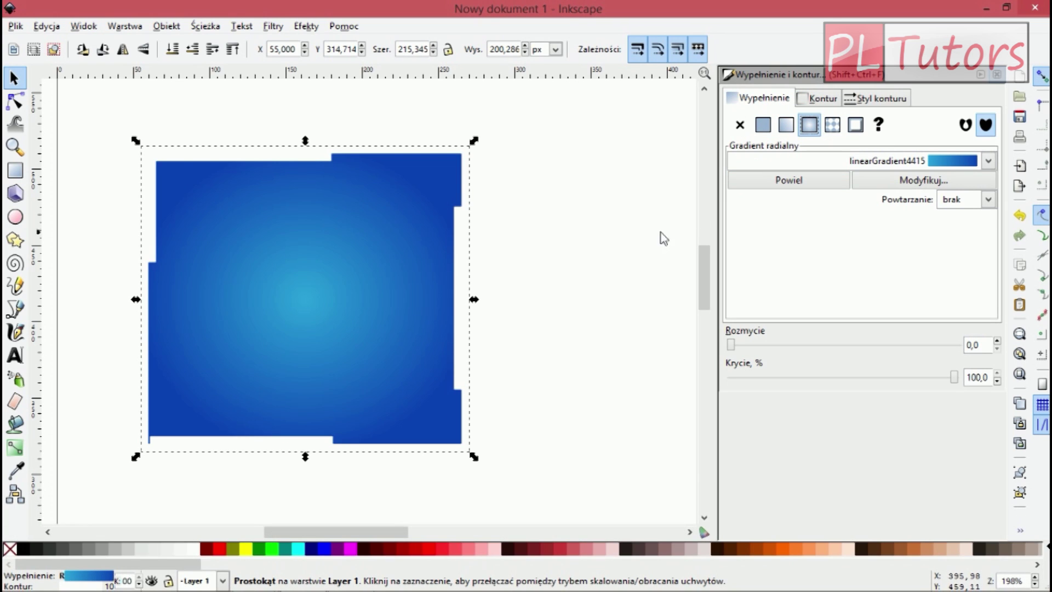
click(10, 453)
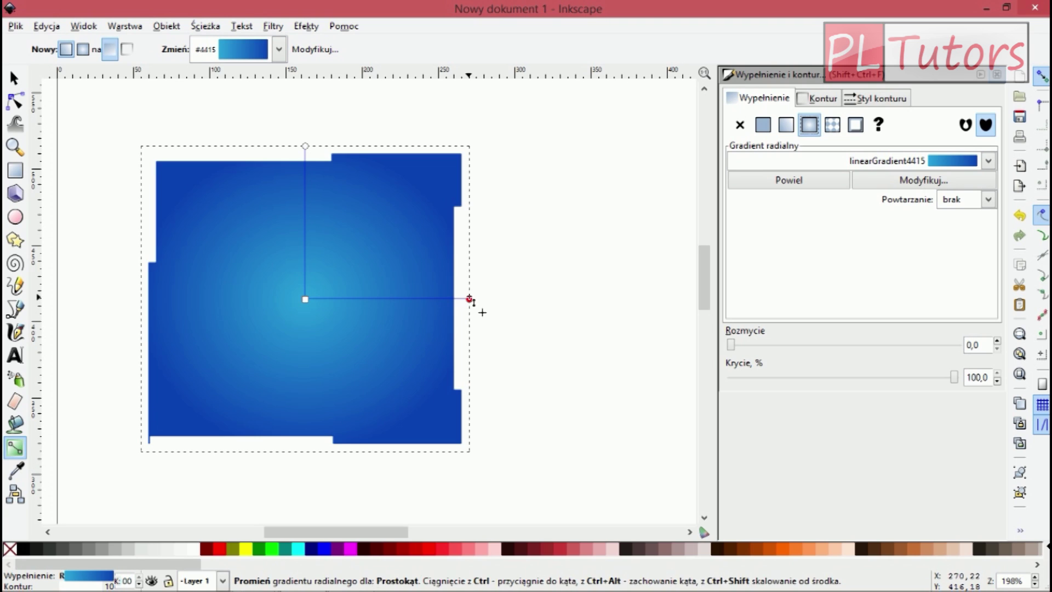
mouse_move(305, 300)
mouse_down()
mouse_move(256, 259)
mouse_move(235, 210)
mouse_up()
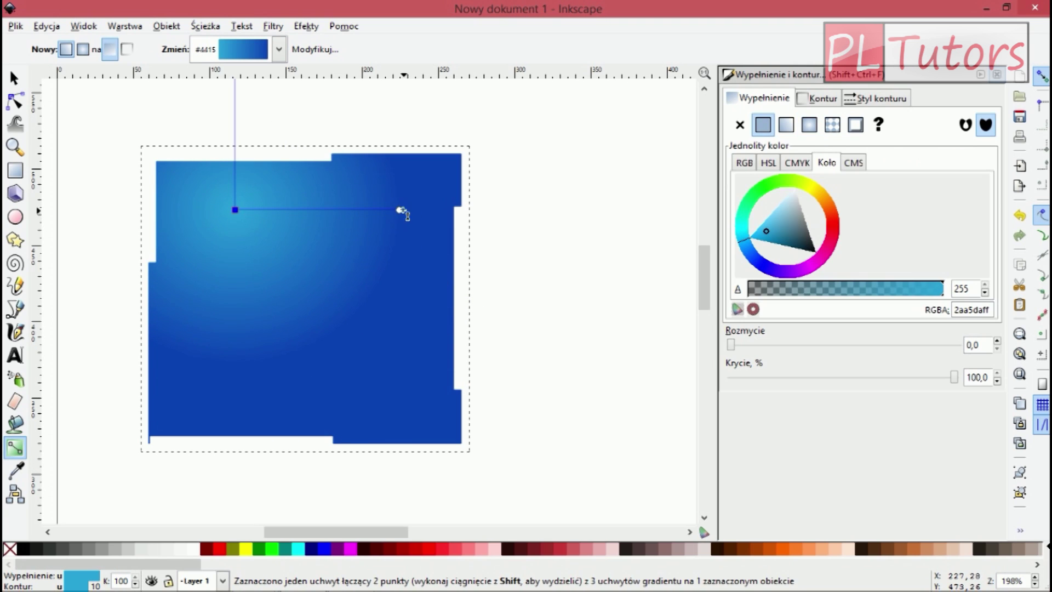
mouse_move(401, 209)
mouse_down()
mouse_move(418, 380)
mouse_move(292, 467)
mouse_move(259, 447)
mouse_up()
drag(384, 190, 447, 188)
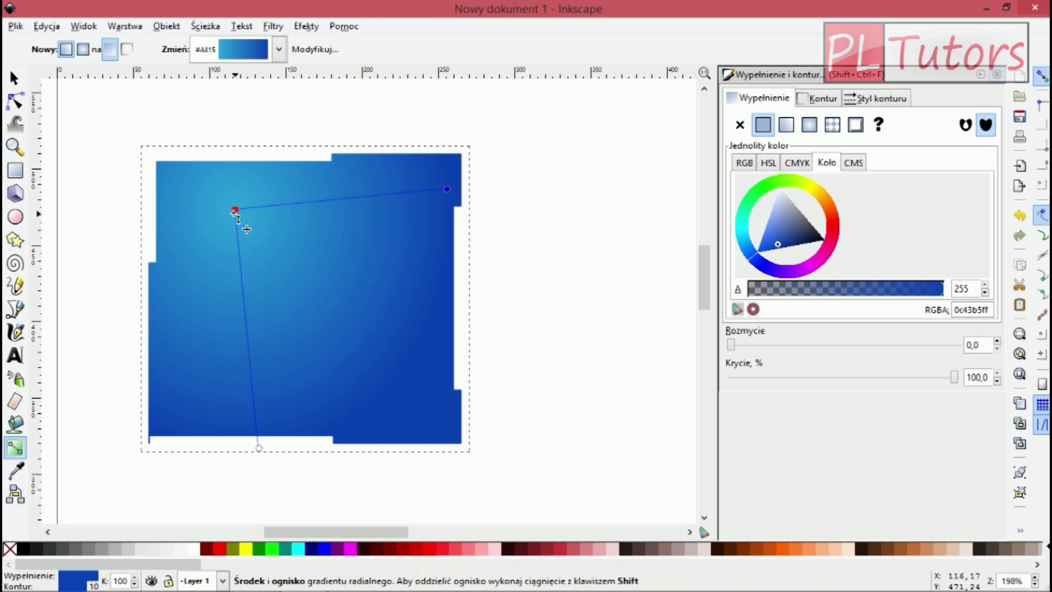
drag(236, 211, 195, 193)
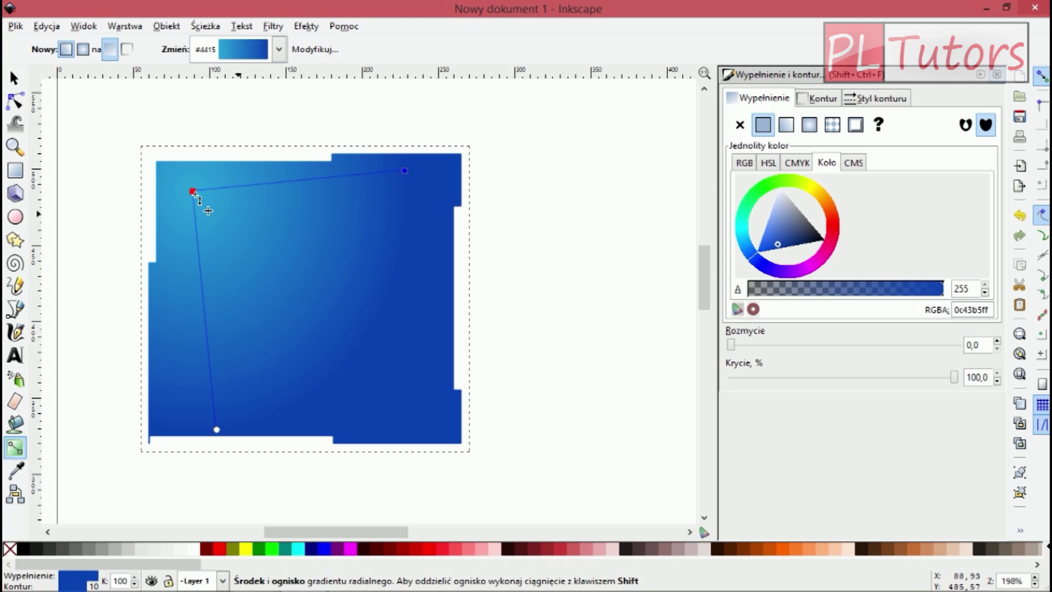
click(195, 193)
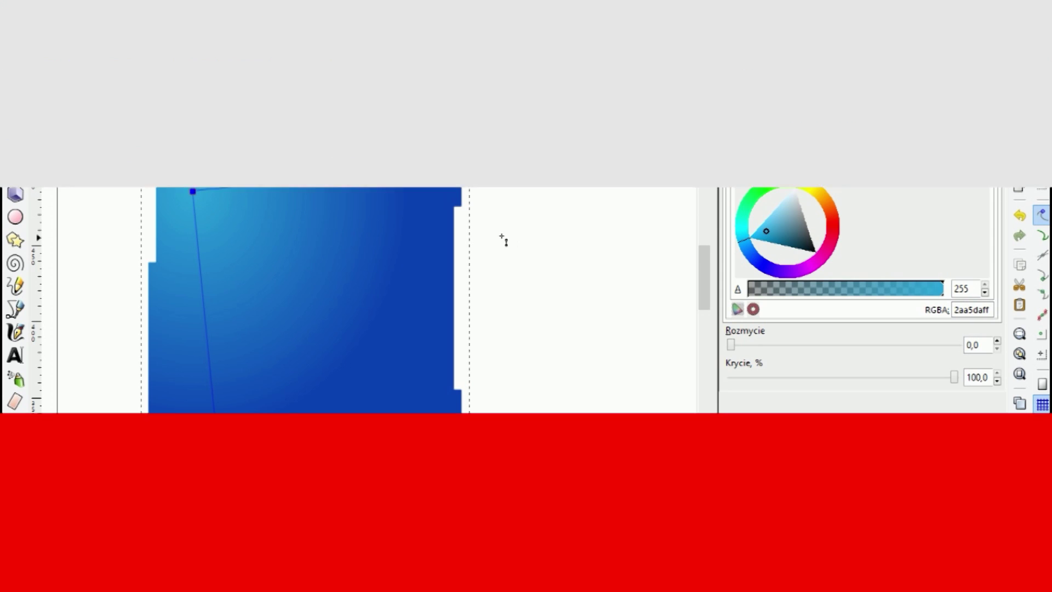